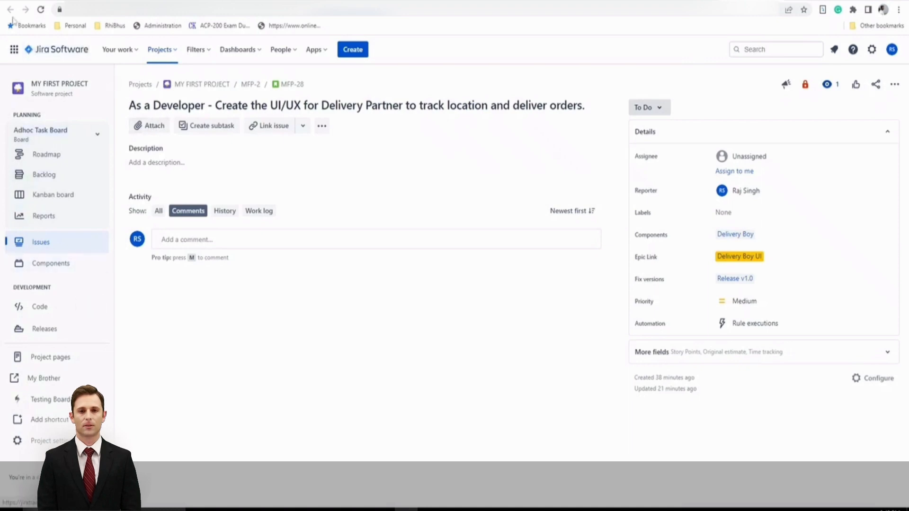
# Open the full view of the consumer UI/UX tester issue MFP-29 from the backlog, examine its test details, and return to the backlog.
pyautogui.hotkey('ctrl', 'w')
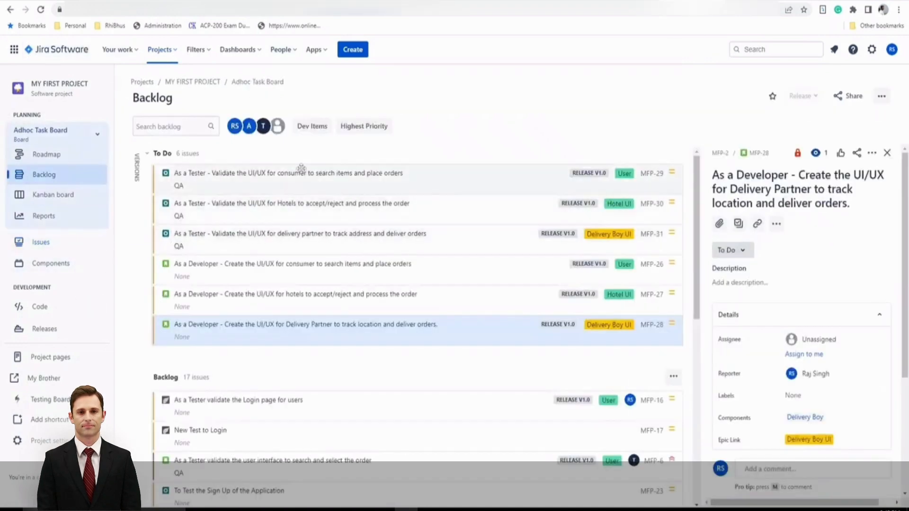
pyautogui.click(450, 183)
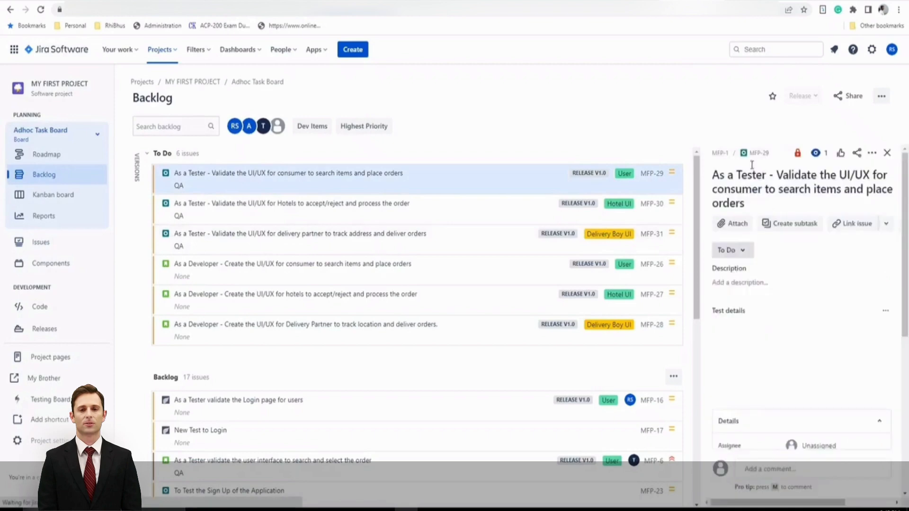
pyautogui.click(760, 152)
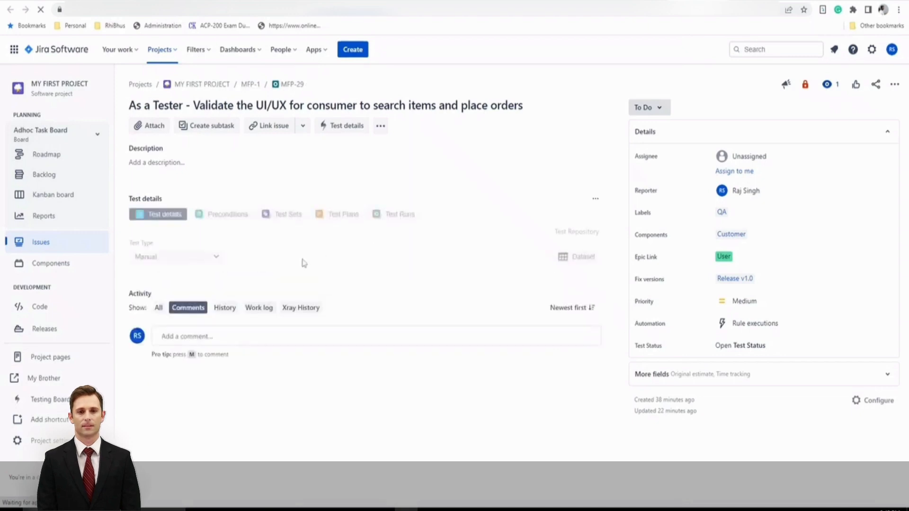
pyautogui.scroll(-2, 483, 318)
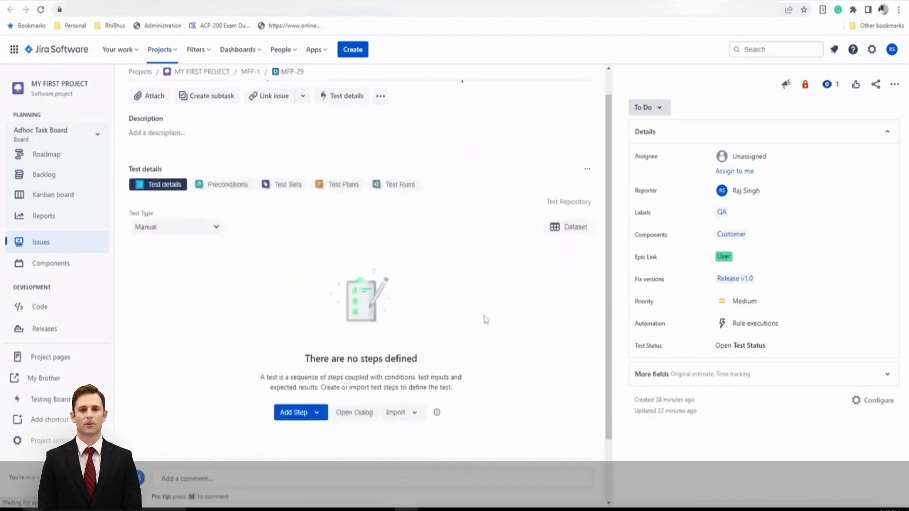
pyautogui.scroll(2, 486, 319)
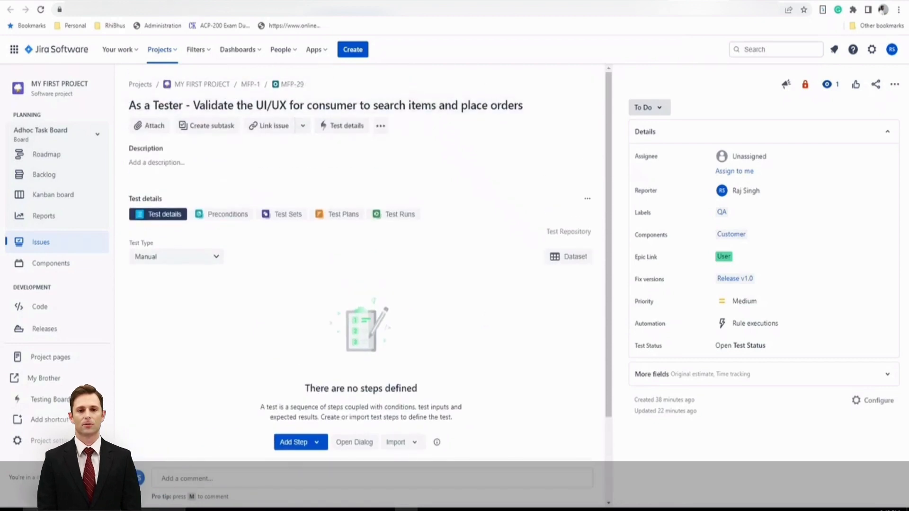
pyautogui.click(682, 0)
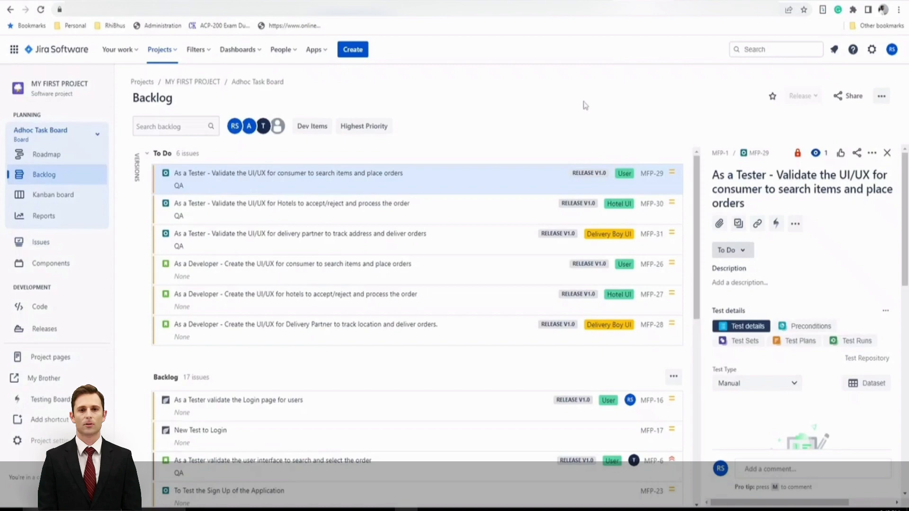
# Open the Xray Settings in the project settings and review the summary of the project's Xray configuration.
pyautogui.click(48, 444)
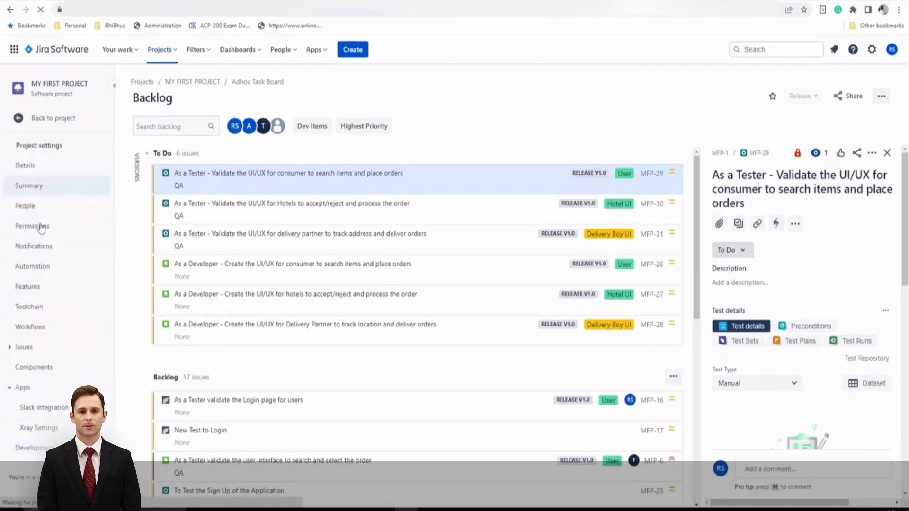
pyautogui.click(10, 388)
pyautogui.click(10, 388)
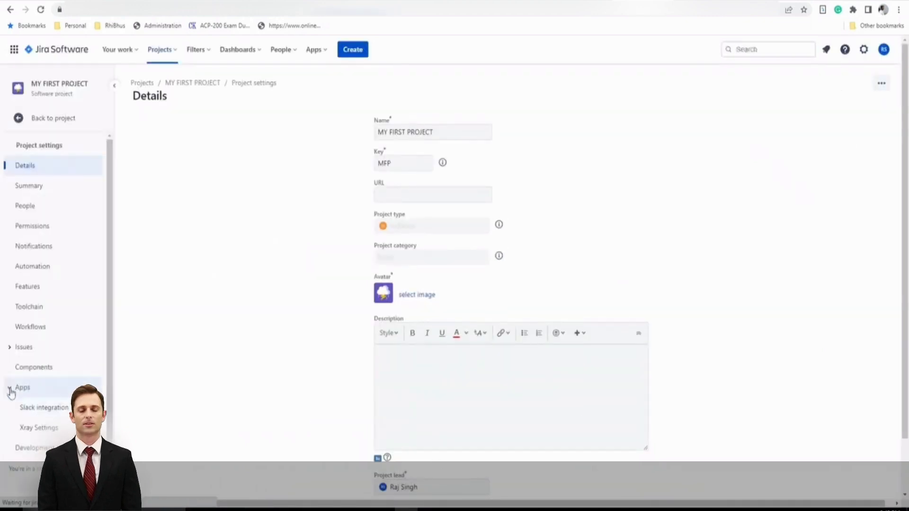
pyautogui.click(35, 432)
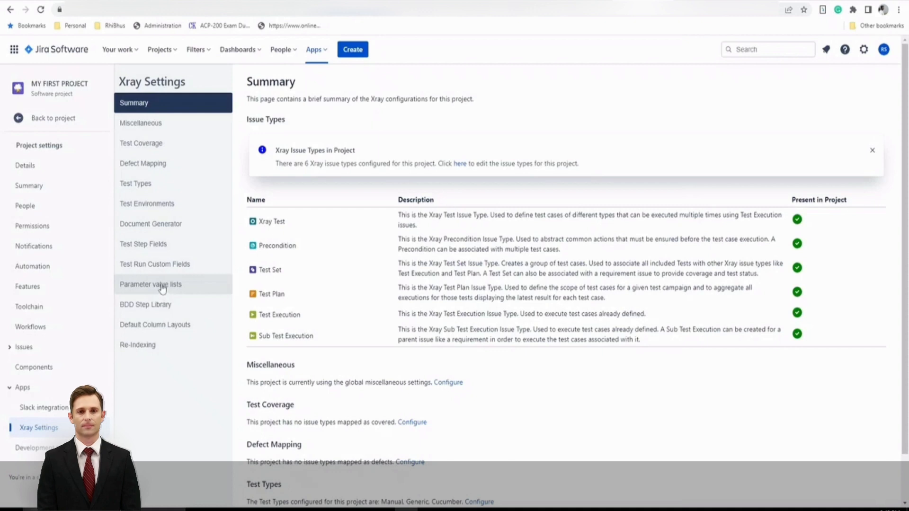
pyautogui.scroll(-1, 360, 359)
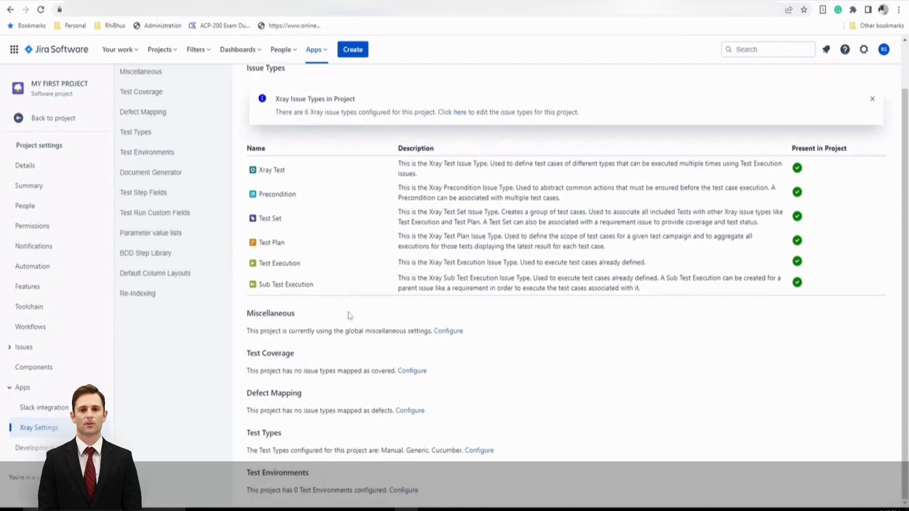
pyautogui.scroll(1, 368, 459)
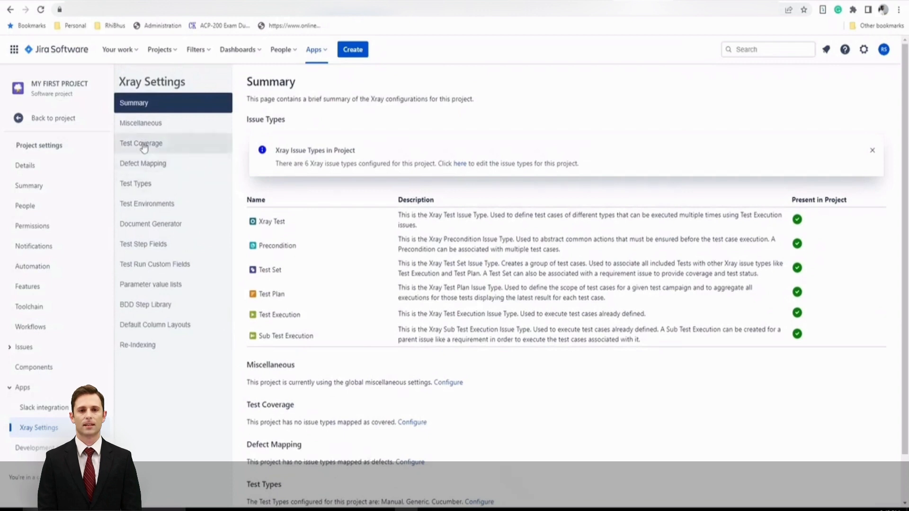
# Add Story to the coverable issue types in the Xray Test Coverage settings.
pyautogui.click(139, 152)
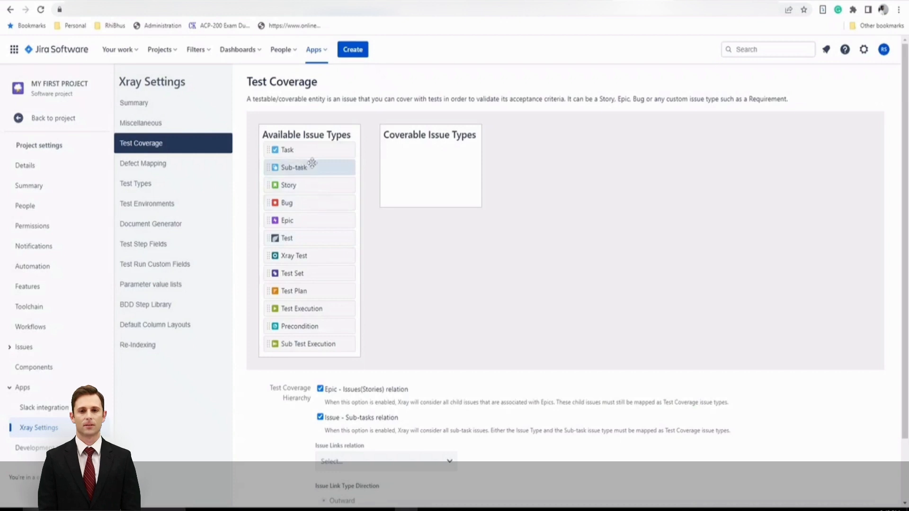
pyautogui.moveTo(294, 181); pyautogui.dragTo(415, 150)
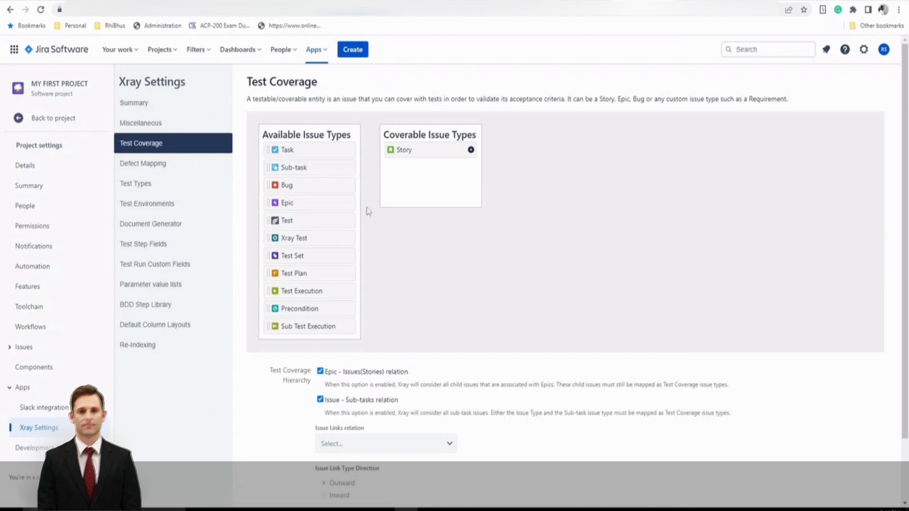
# Try Epic as an additional coverable issue type and remove it from the coverable list again.
pyautogui.moveTo(292, 199); pyautogui.dragTo(405, 149)
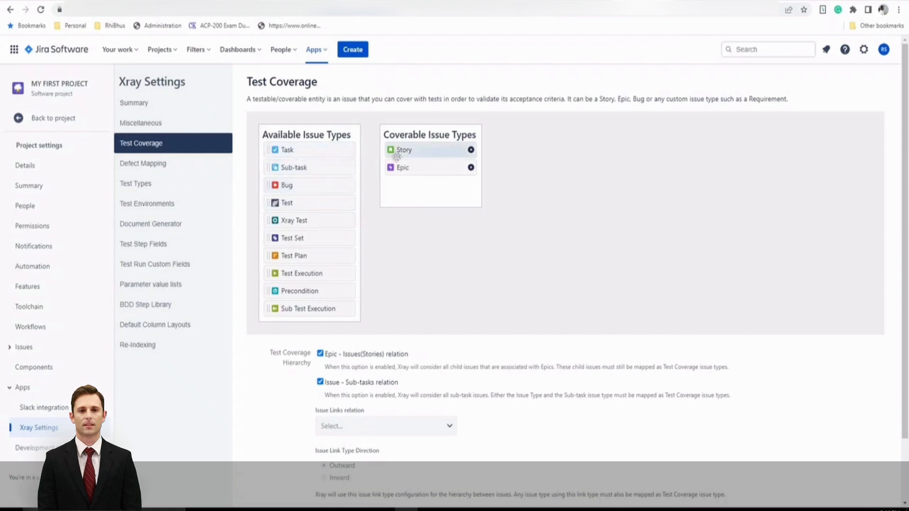
pyautogui.moveTo(415, 167)
pyautogui.mouseDown()
pyautogui.moveTo(413, 136)
pyautogui.moveTo(417, 176)
pyautogui.mouseUp()
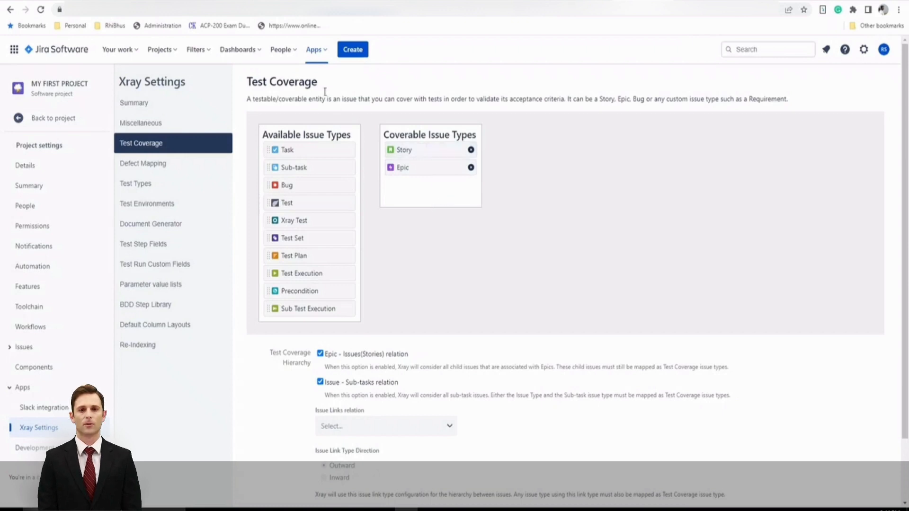
pyautogui.click(470, 167)
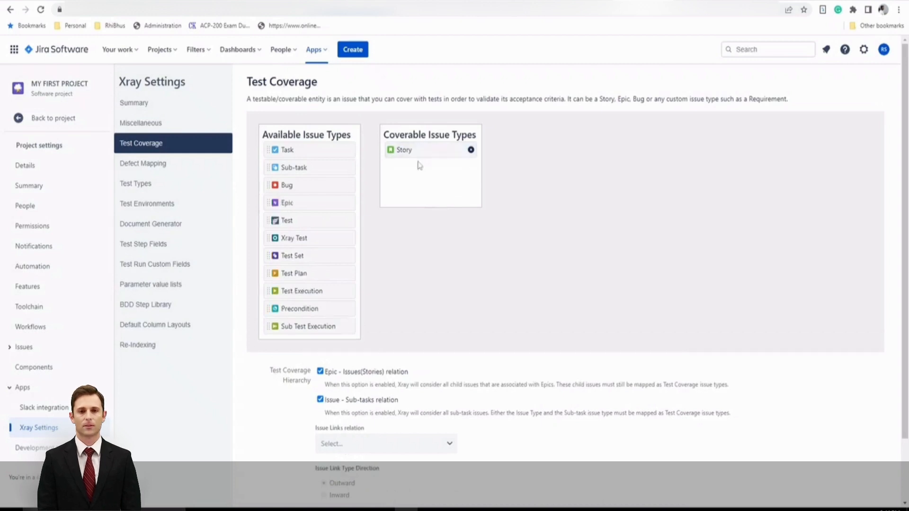
# Set the issue links relation of the test coverage hierarchy to Test.
pyautogui.scroll(-2, 434, 273)
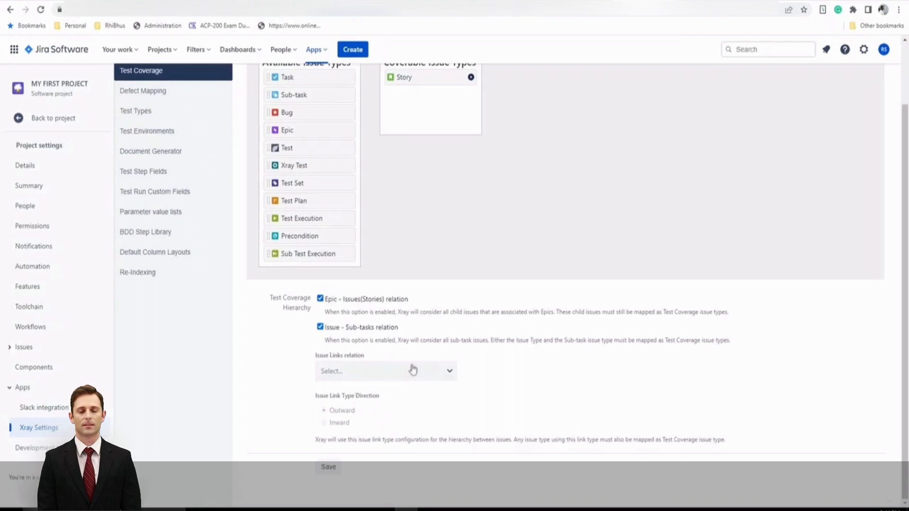
pyautogui.click(365, 369)
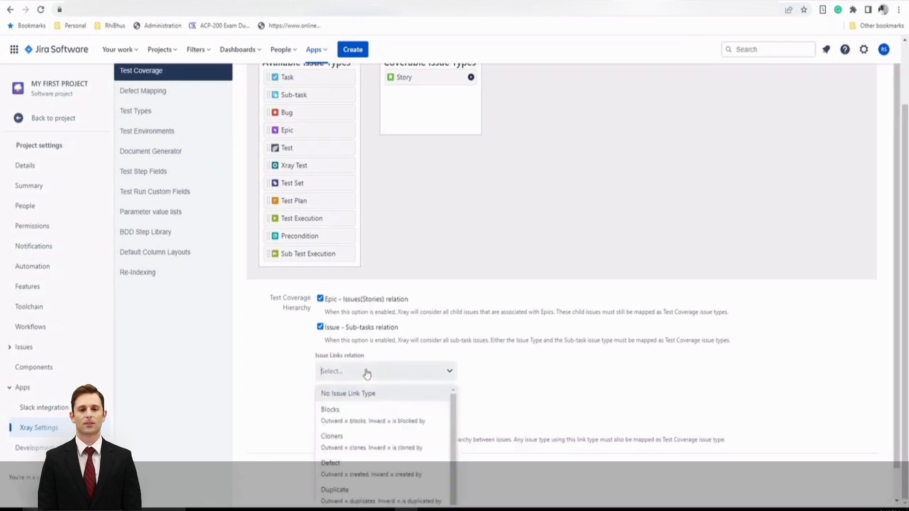
pyautogui.scroll(-1, 532, 382)
pyautogui.scroll(-1, 374, 428)
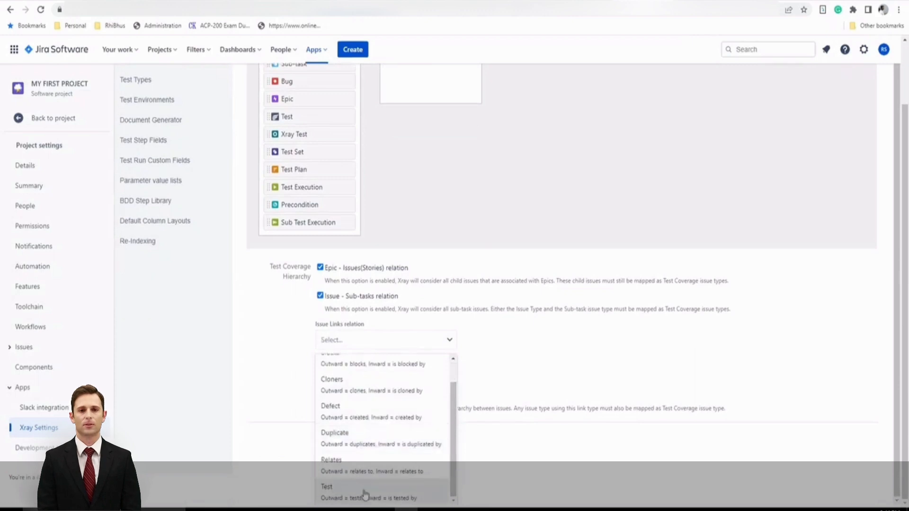
pyautogui.click(331, 491)
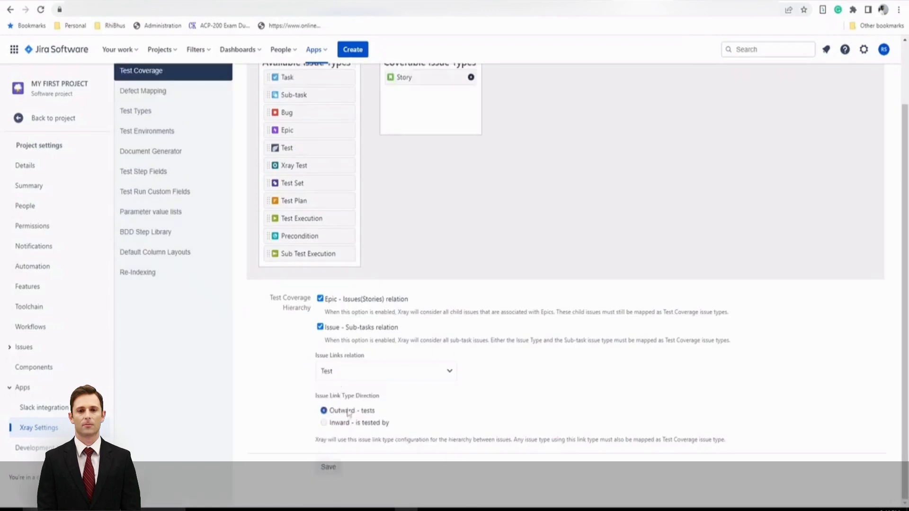
# Set the issue link type direction to "Outward - tests" and save the test coverage settings.
pyautogui.click(339, 424)
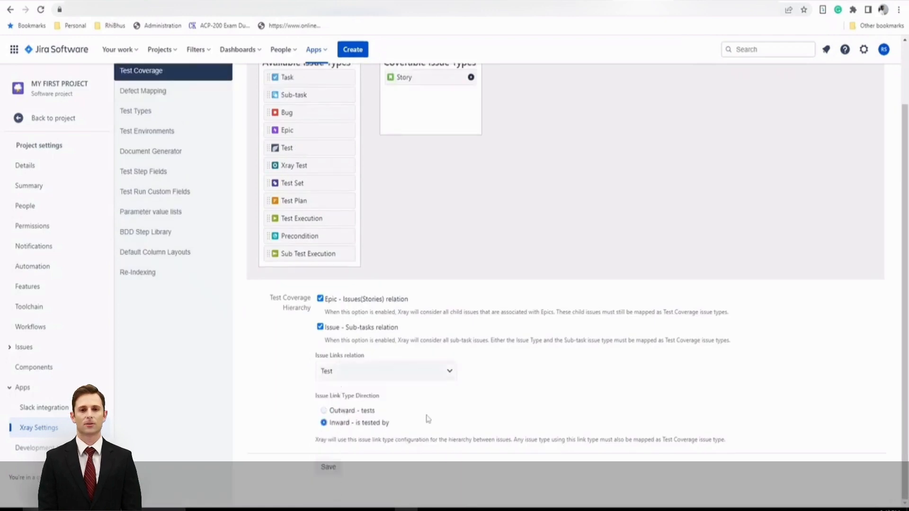
pyautogui.click(359, 413)
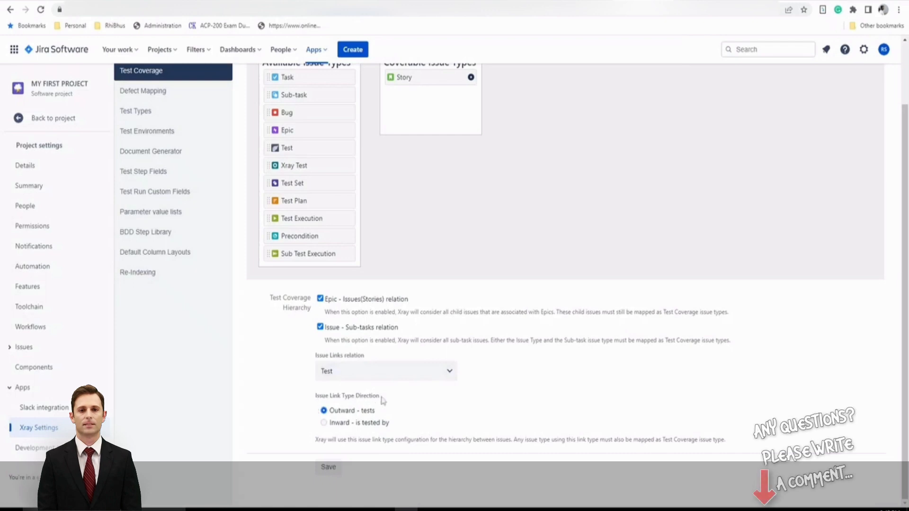
pyautogui.scroll(2, 422, 431)
pyautogui.scroll(-2, 377, 458)
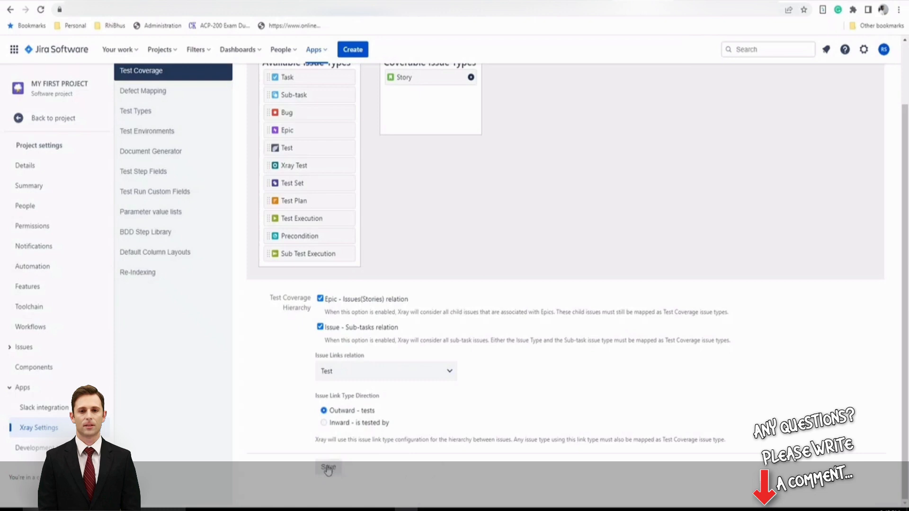
pyautogui.scroll(1, 464, 463)
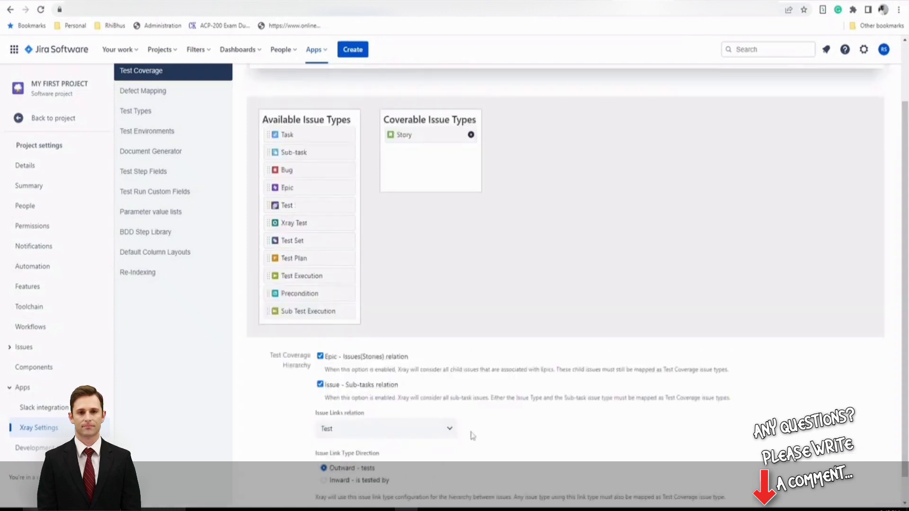
# Return to the project's Kanban board and open the tester issue MFP-29 about validating the consumer UI/UX.
pyautogui.click(28, 119)
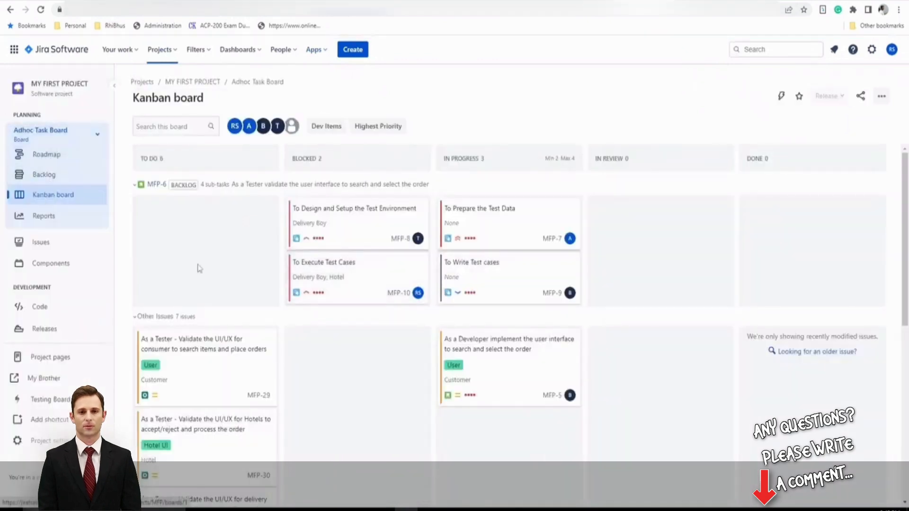
pyautogui.scroll(-1, 228, 327)
pyautogui.scroll(-2, 228, 327)
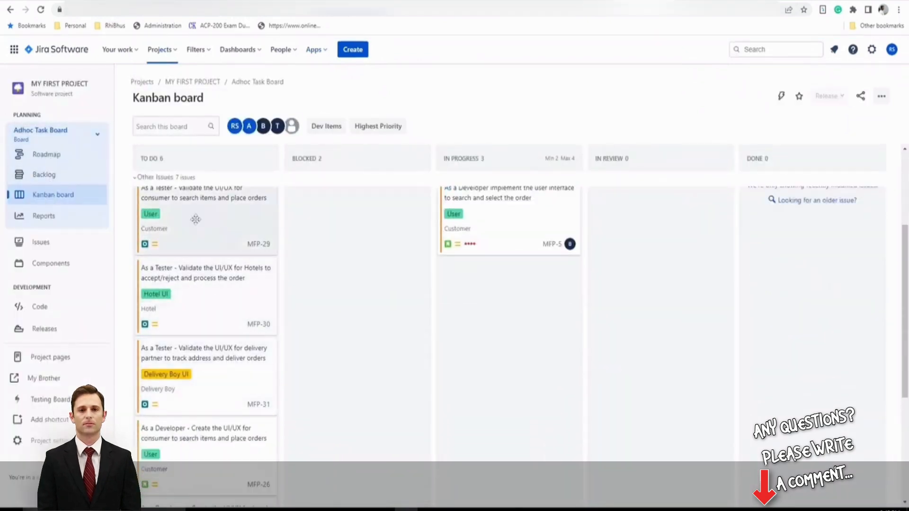
pyautogui.scroll(2, 186, 300)
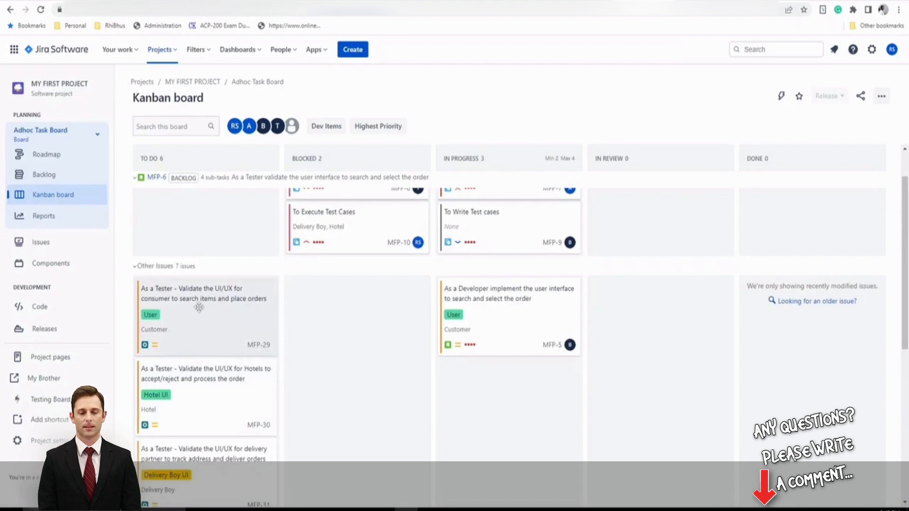
pyautogui.click(223, 315)
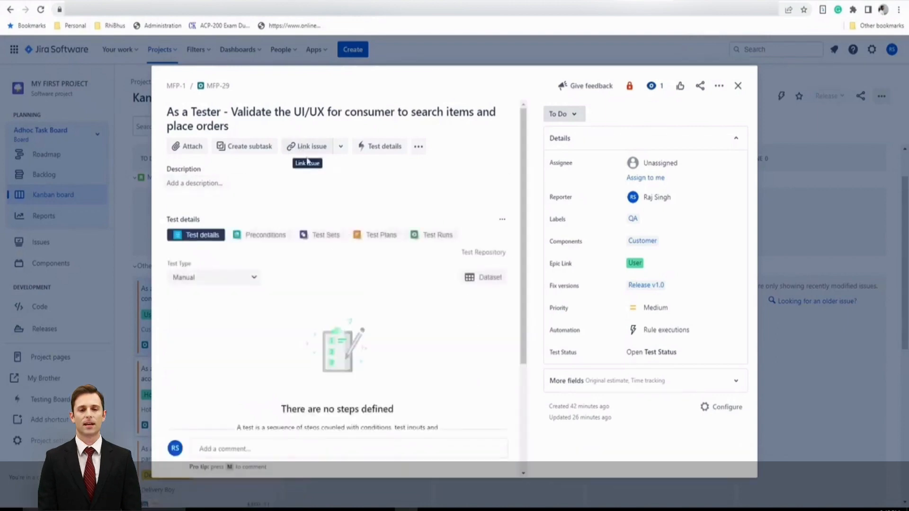
# Start a new issue link on tester issue MFP-29 with the relation "tests".
pyautogui.scroll(-1, 501, 215)
pyautogui.scroll(-2, 494, 232)
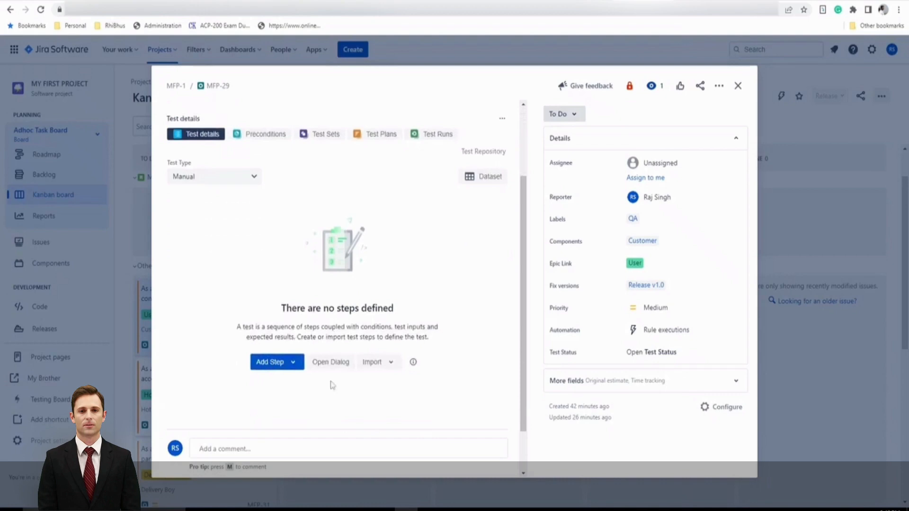
pyautogui.scroll(-1, 266, 314)
pyautogui.scroll(3, 319, 336)
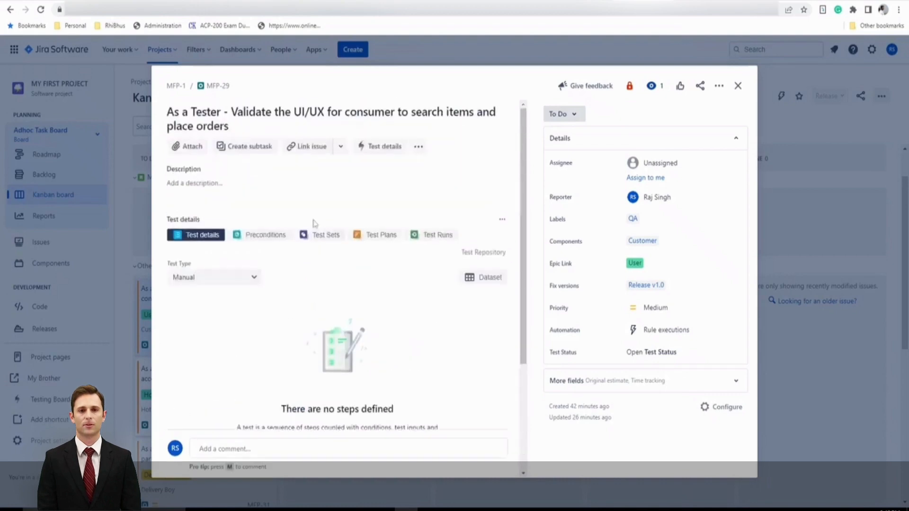
pyautogui.click(306, 148)
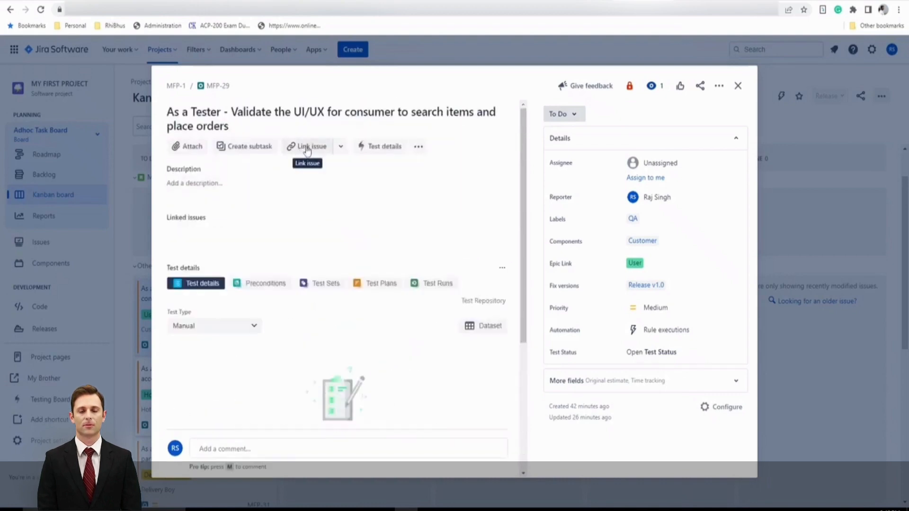
pyautogui.click(205, 245)
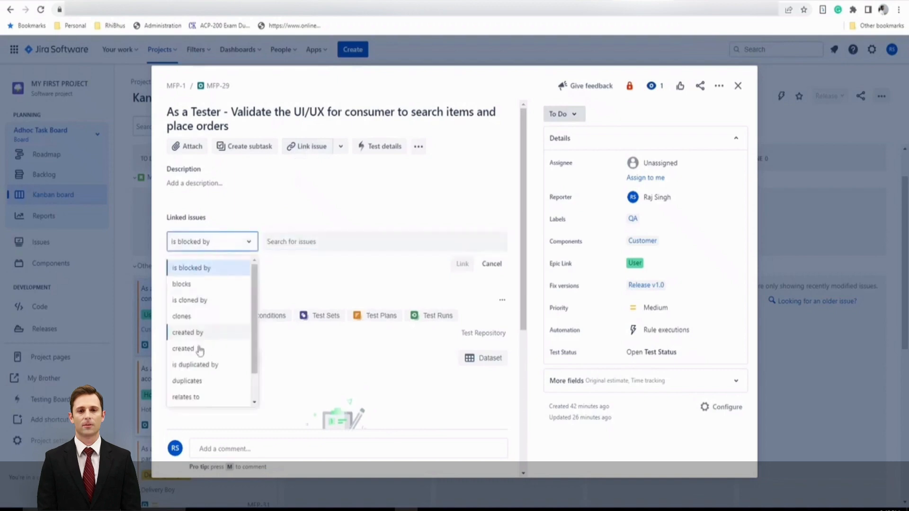
pyautogui.scroll(-1, 198, 374)
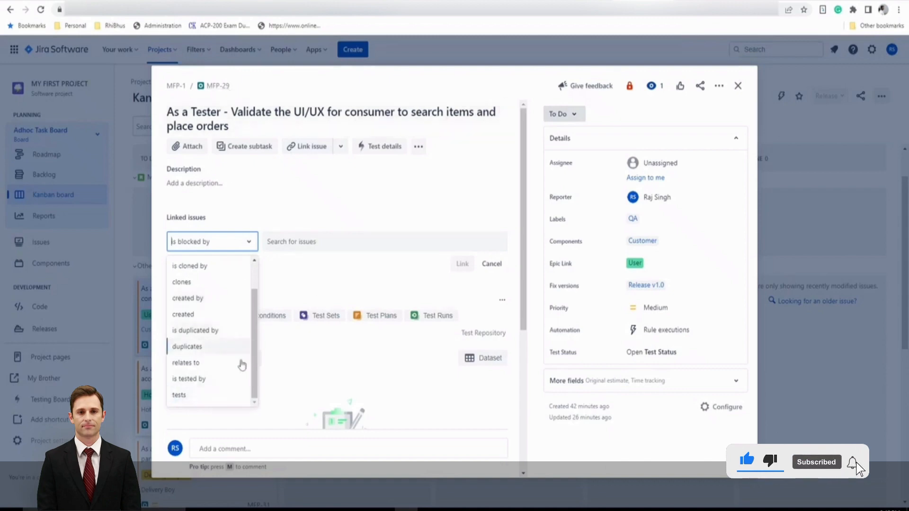
pyautogui.click(204, 397)
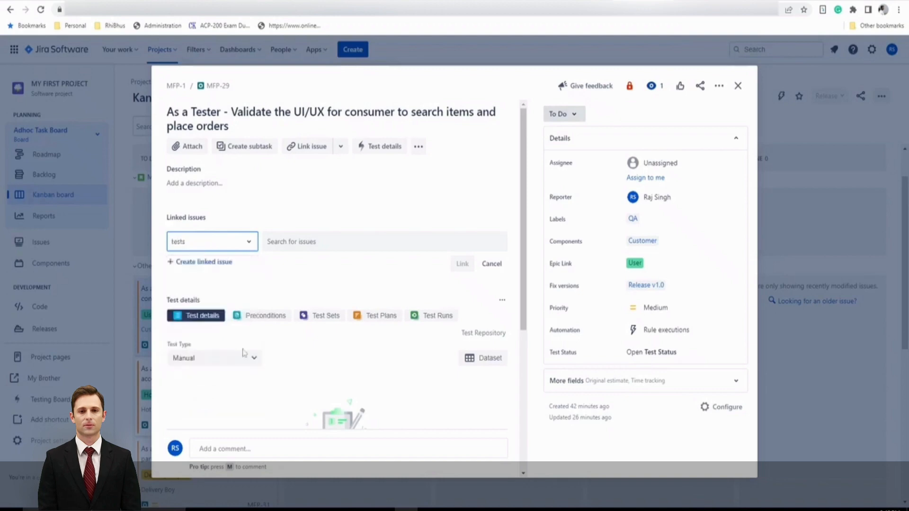
# Search for "deve" and link the consumer UI/UX developer story MFP-26 as the issue being tested.
pyautogui.click(319, 246)
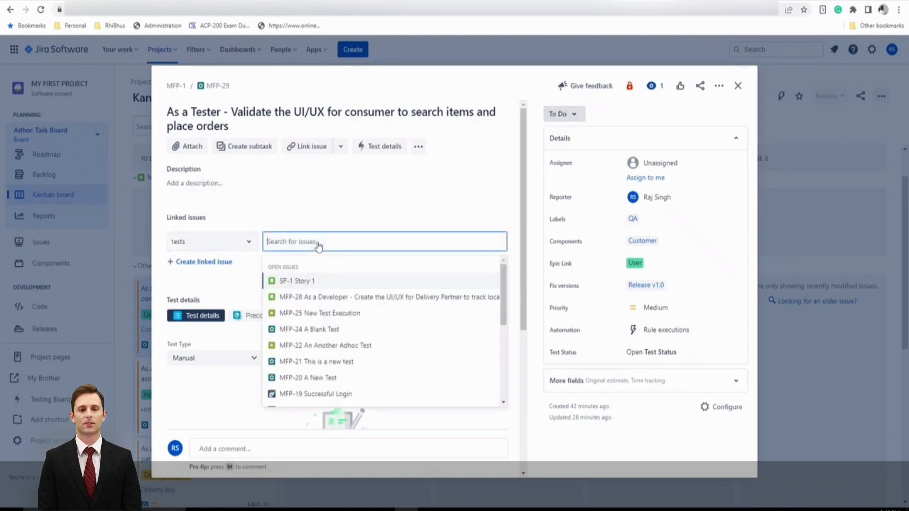
pyautogui.write('deve')
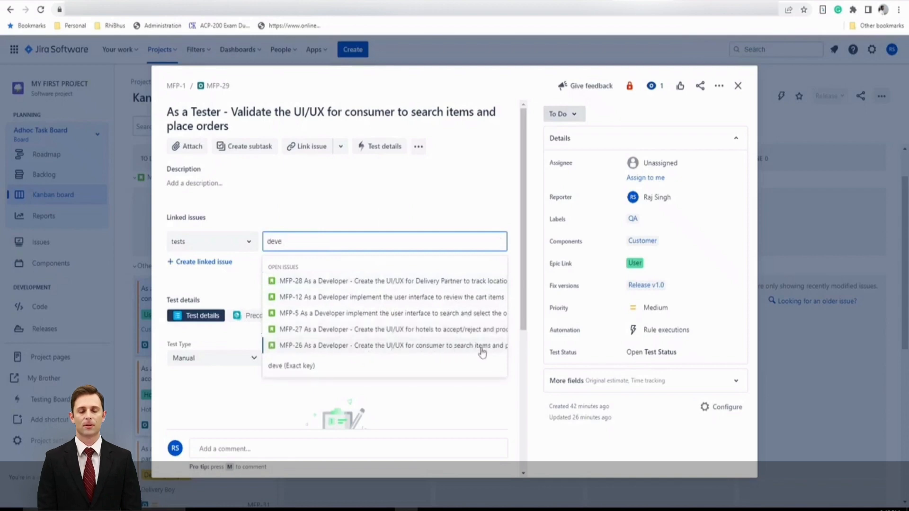
pyautogui.click(447, 348)
pyautogui.click(463, 263)
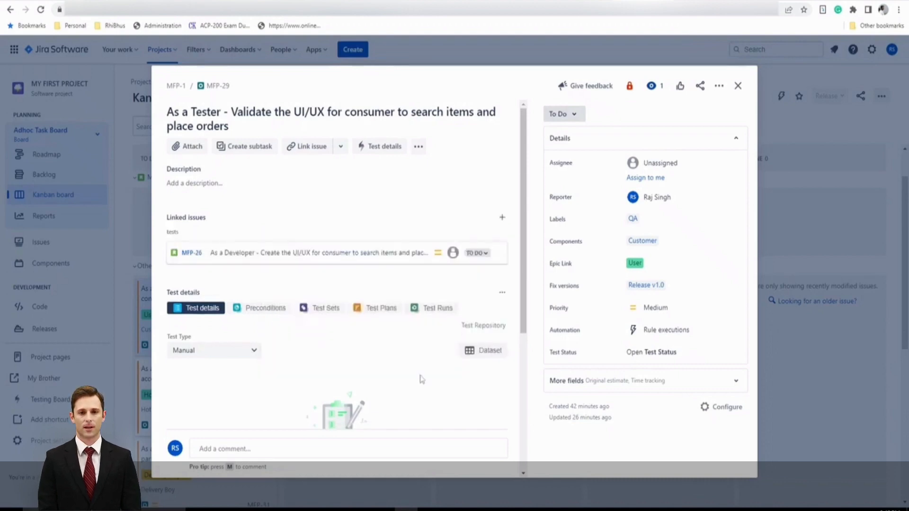
pyautogui.scroll(-4, 392, 335)
pyautogui.scroll(4, 392, 334)
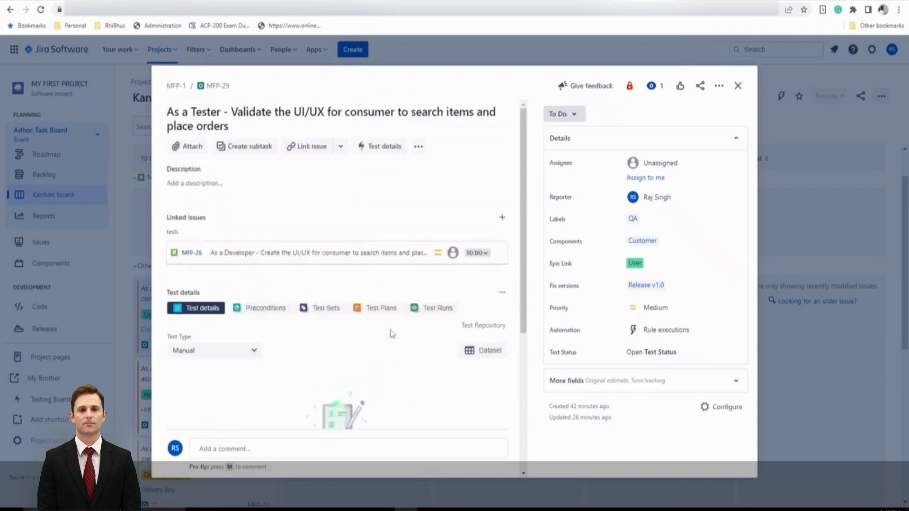
# Close the tester issue, reload the Kanban board, and open developer story MFP-26 in its full-page view.
pyautogui.click(738, 85)
pyautogui.click(41, 10)
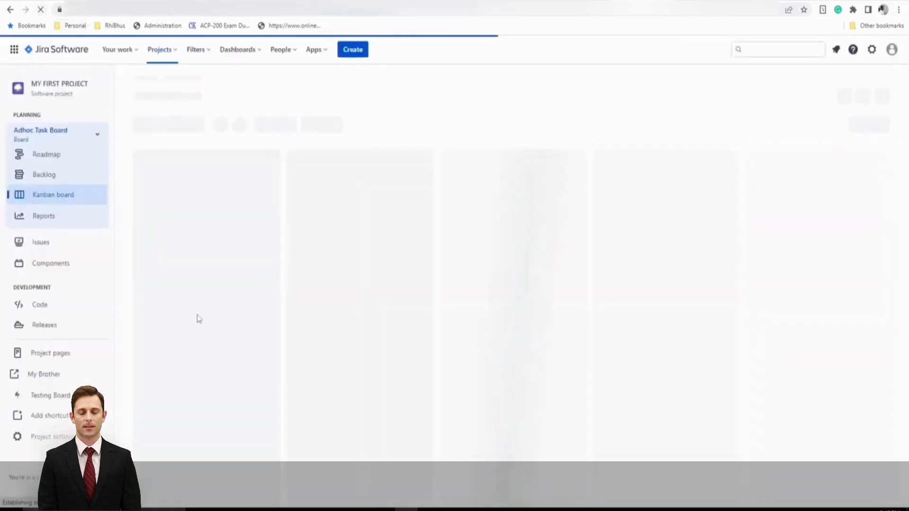
pyautogui.scroll(-6, 187, 406)
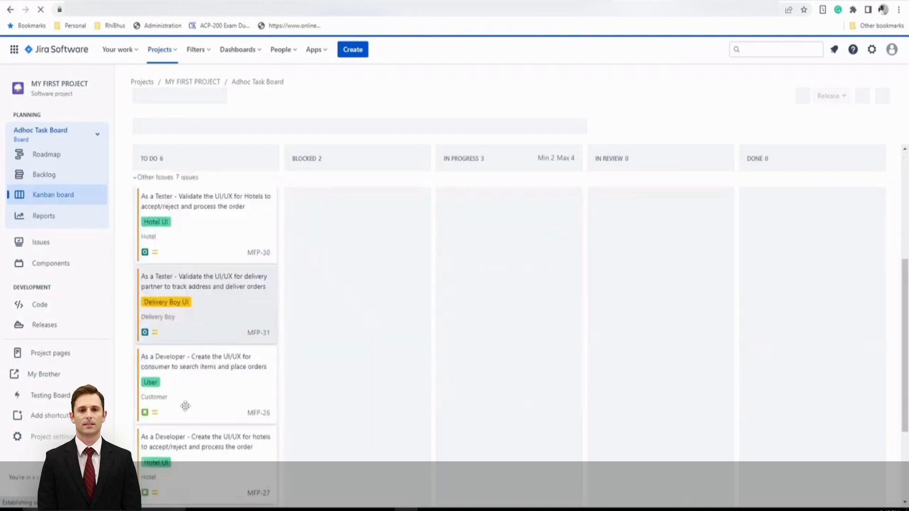
pyautogui.scroll(-1, 217, 454)
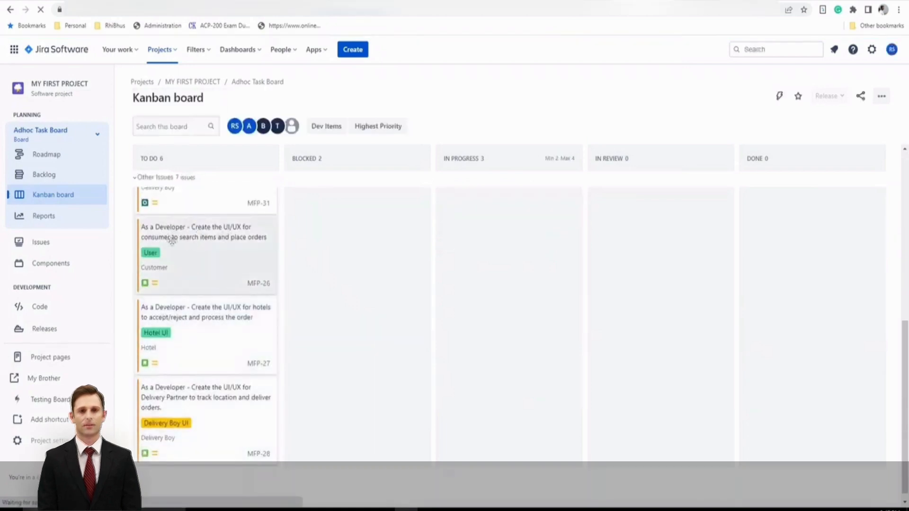
pyautogui.click(383, 279)
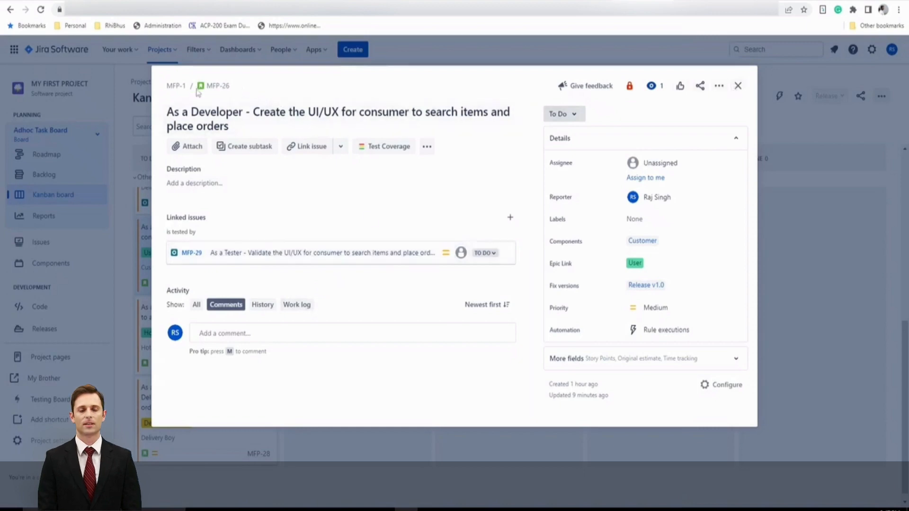
pyautogui.click(217, 90)
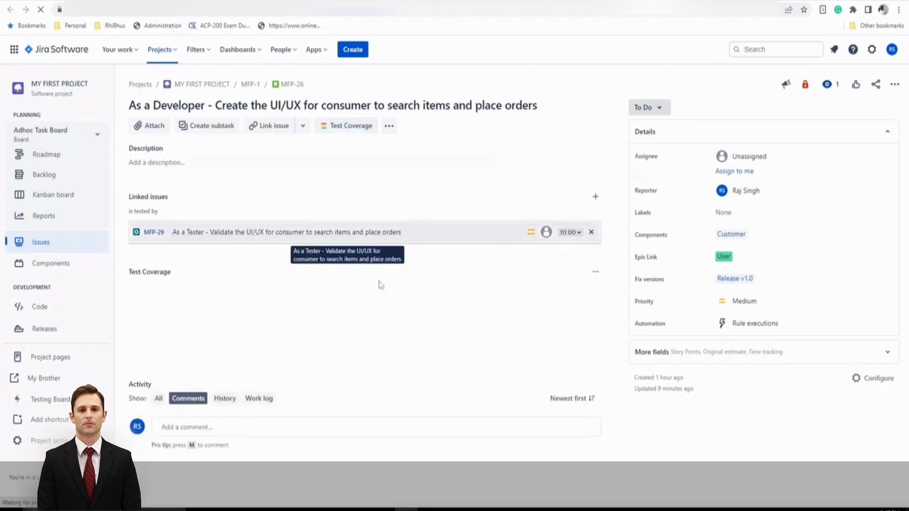
# Examine the Test Coverage section of MFP-26, including its options for adding and executing tests.
pyautogui.moveTo(130, 274); pyautogui.dragTo(193, 278)
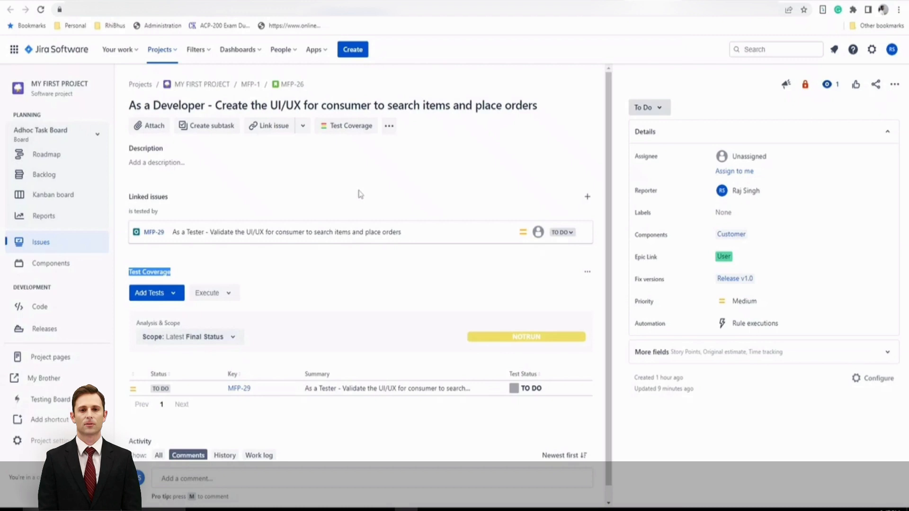
pyautogui.click(160, 293)
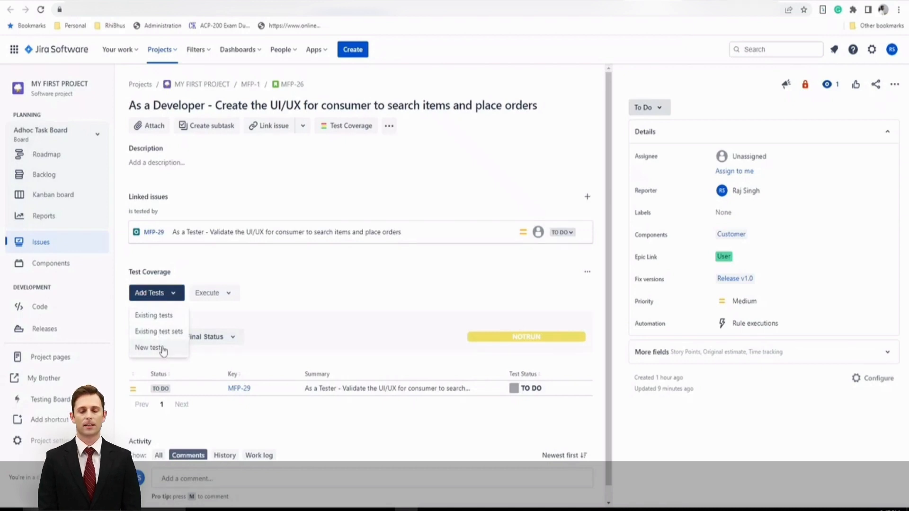
pyautogui.click(229, 293)
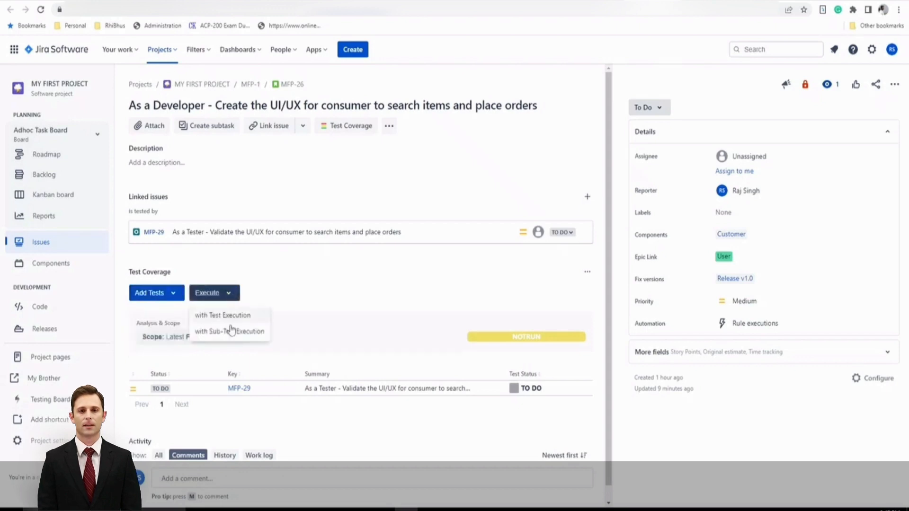
pyautogui.click(298, 290)
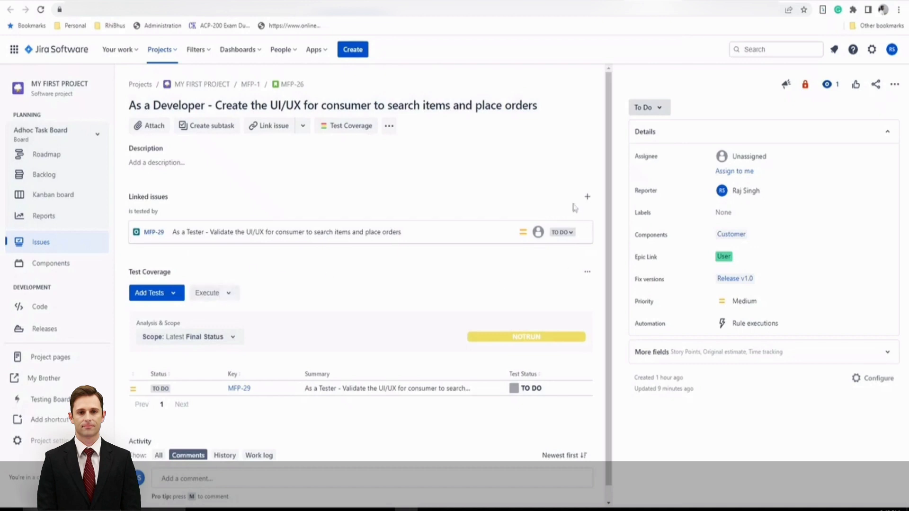
# Link MFP-21 "This is a new test" to MFP-26 with the relation "is tested by" and reload the page.
pyautogui.click(588, 199)
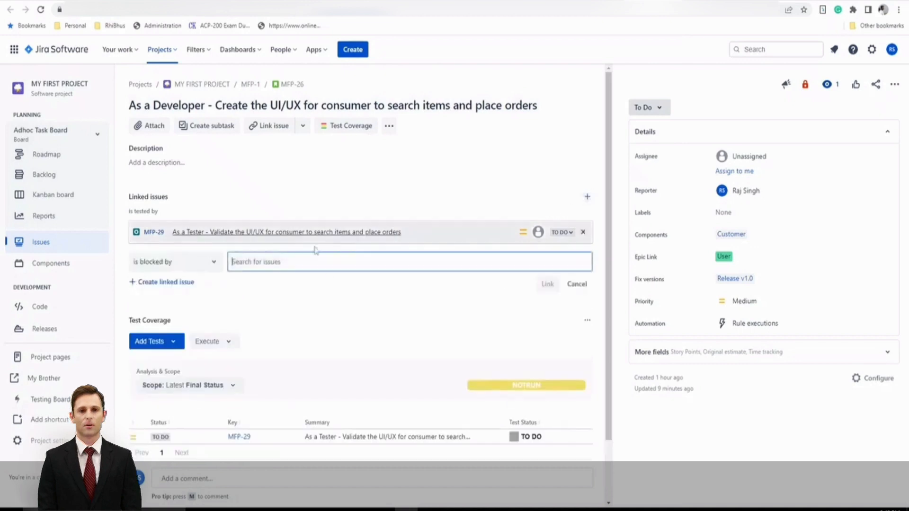
pyautogui.click(207, 261)
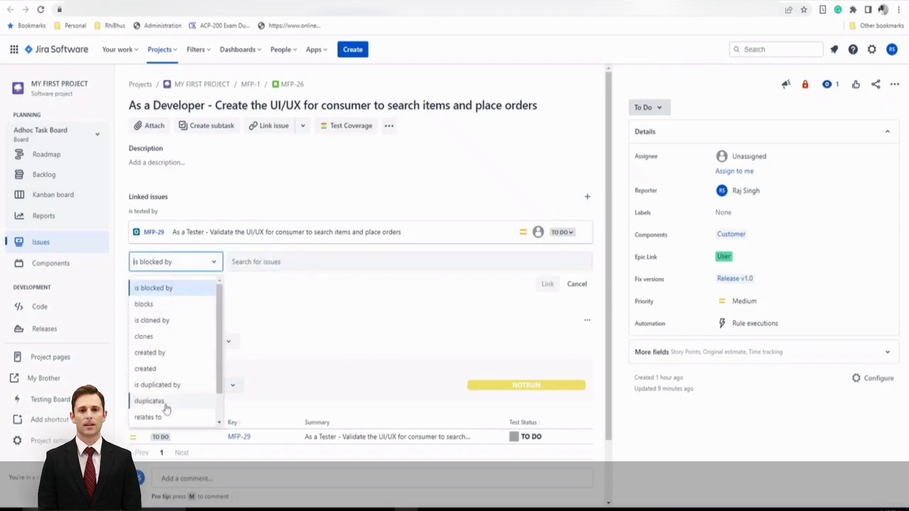
pyautogui.scroll(-1, 166, 414)
pyautogui.click(162, 400)
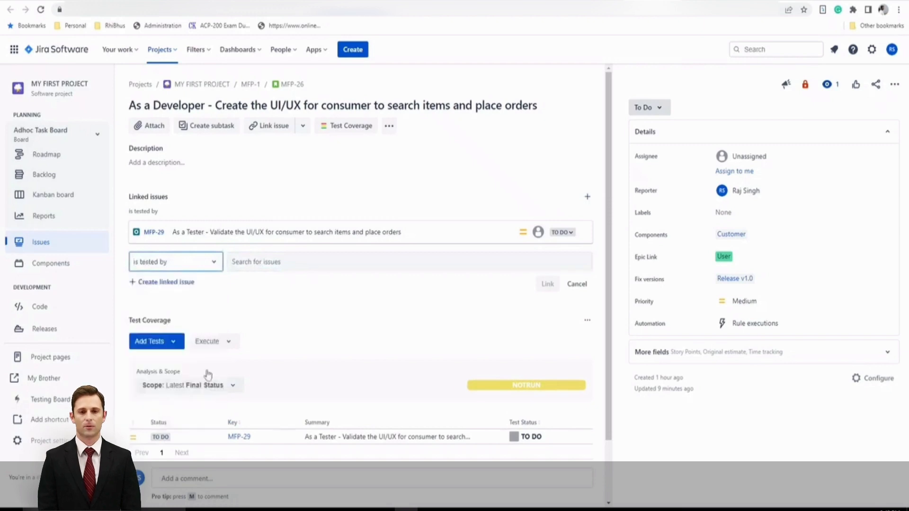
pyautogui.click(288, 264)
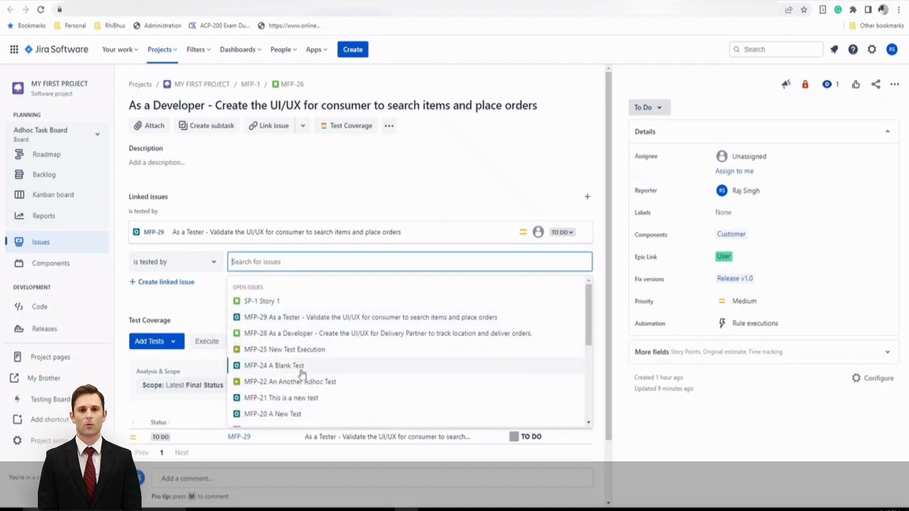
pyautogui.click(301, 402)
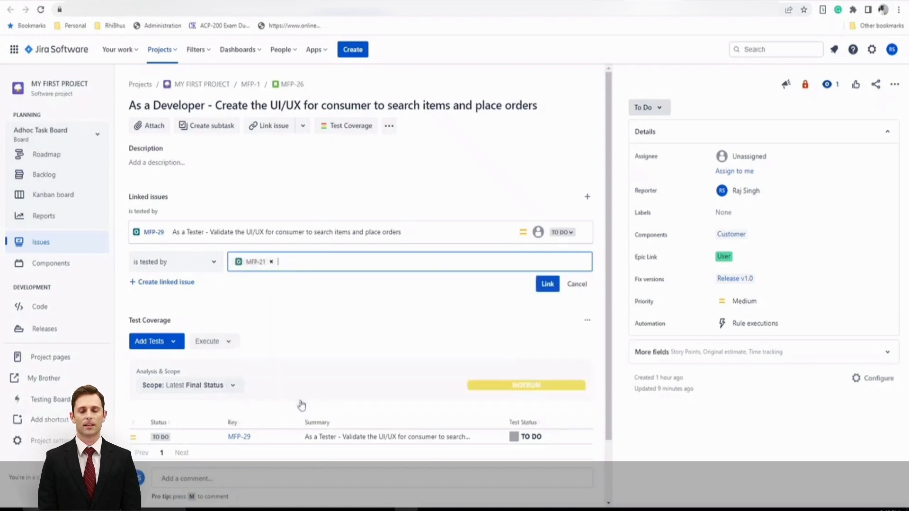
pyautogui.click(547, 284)
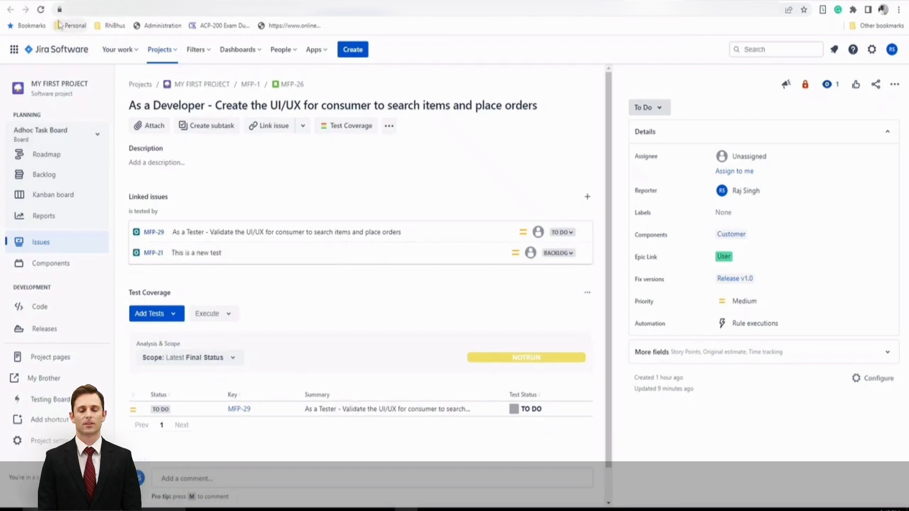
pyautogui.click(41, 10)
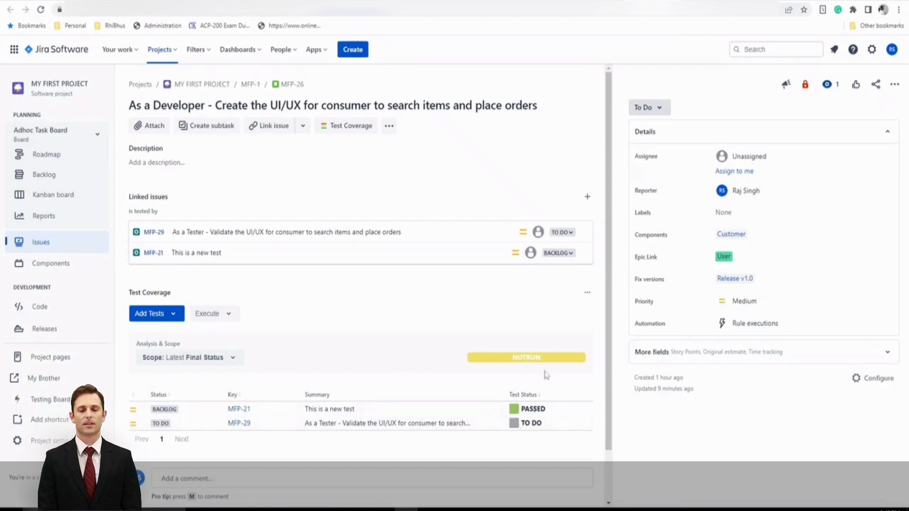
# Examine the Version and Test Plan settings of the test coverage analysis scope.
pyautogui.click(219, 361)
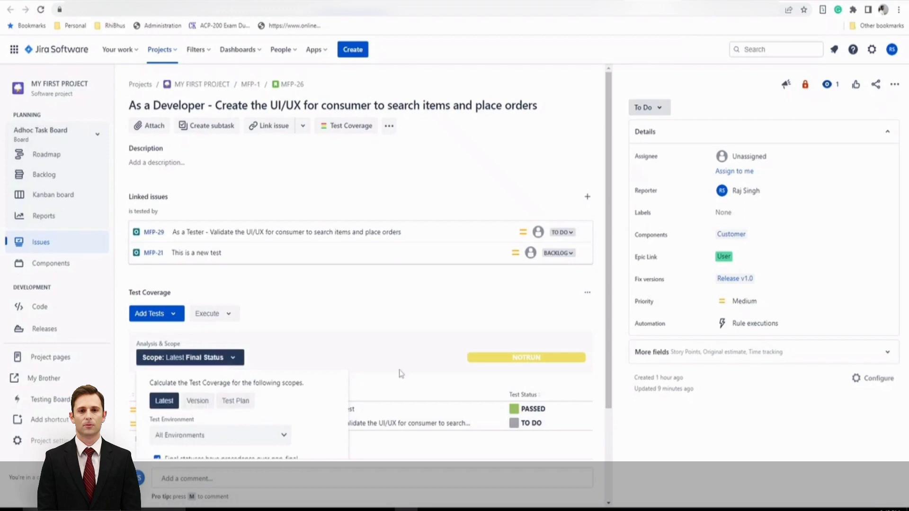
pyautogui.scroll(-3, 406, 375)
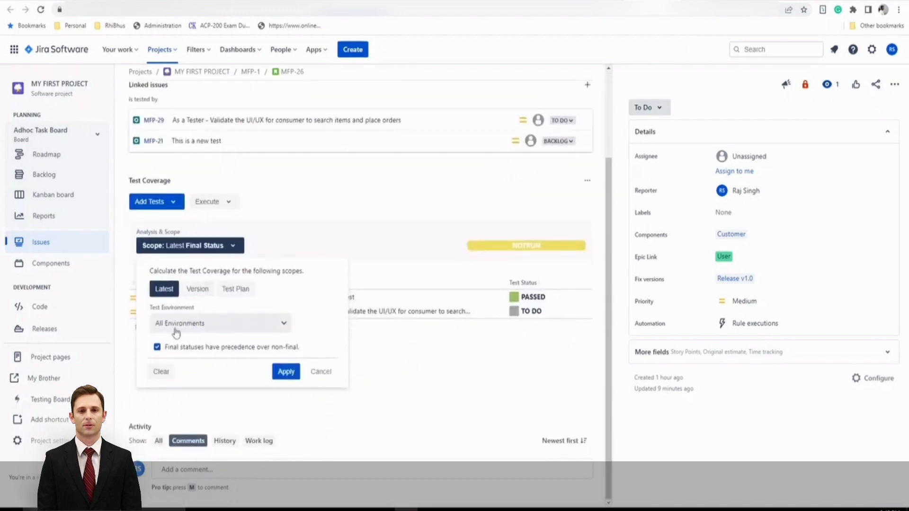
pyautogui.click(197, 289)
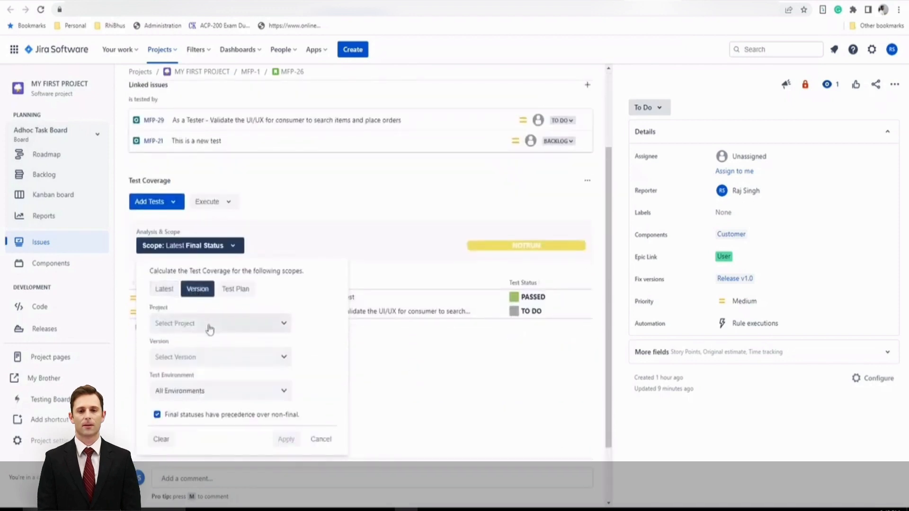
pyautogui.scroll(-2, 227, 406)
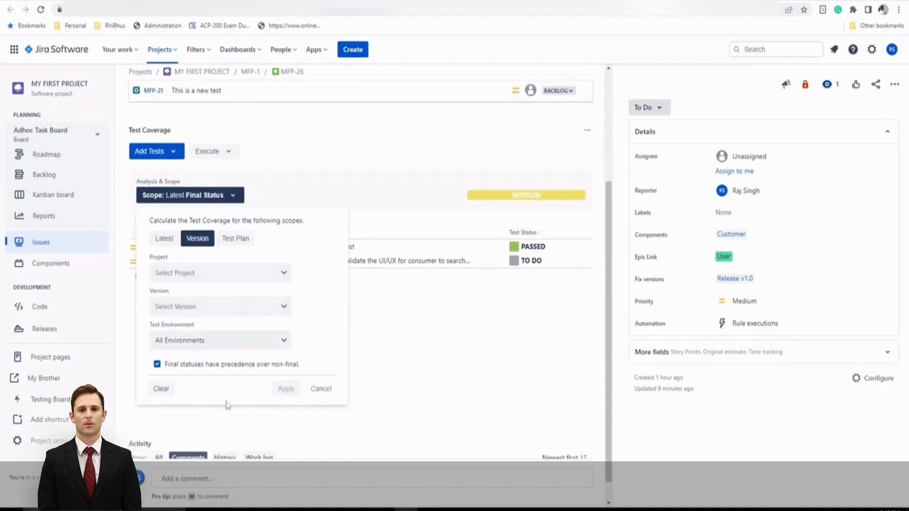
pyautogui.click(229, 240)
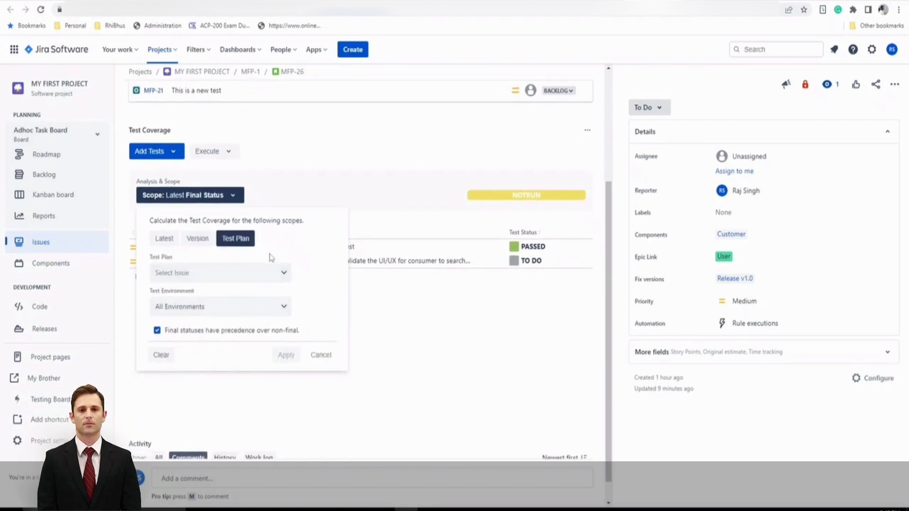
pyautogui.click(198, 239)
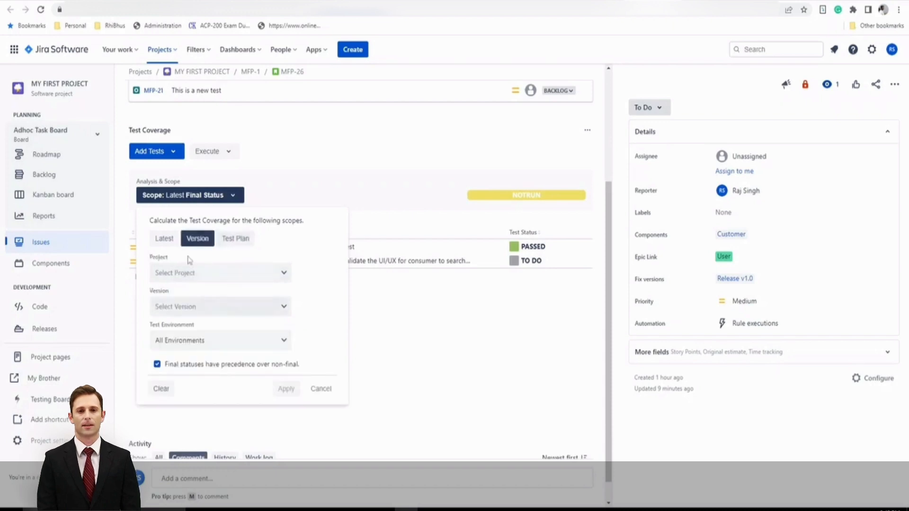
# Check the test environment choices for the Latest and Test Plan coverage scopes.
pyautogui.click(155, 241)
pyautogui.click(185, 273)
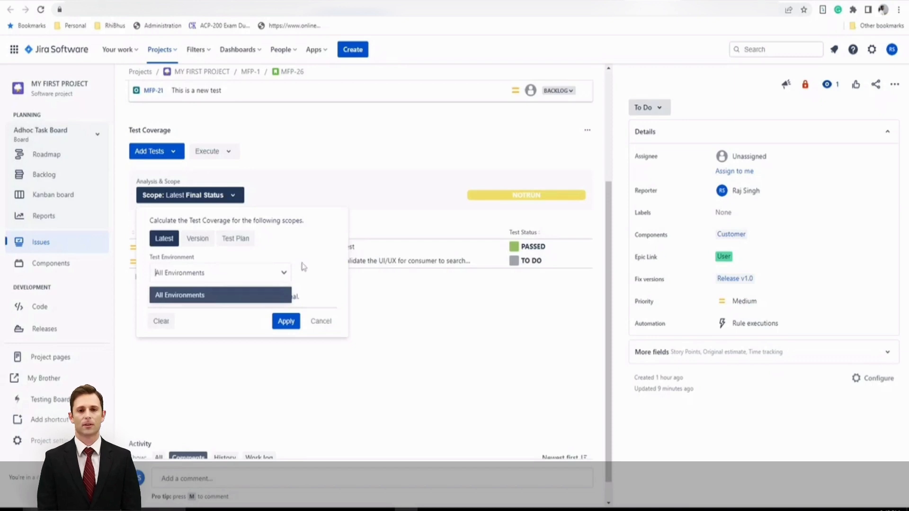
pyautogui.click(237, 239)
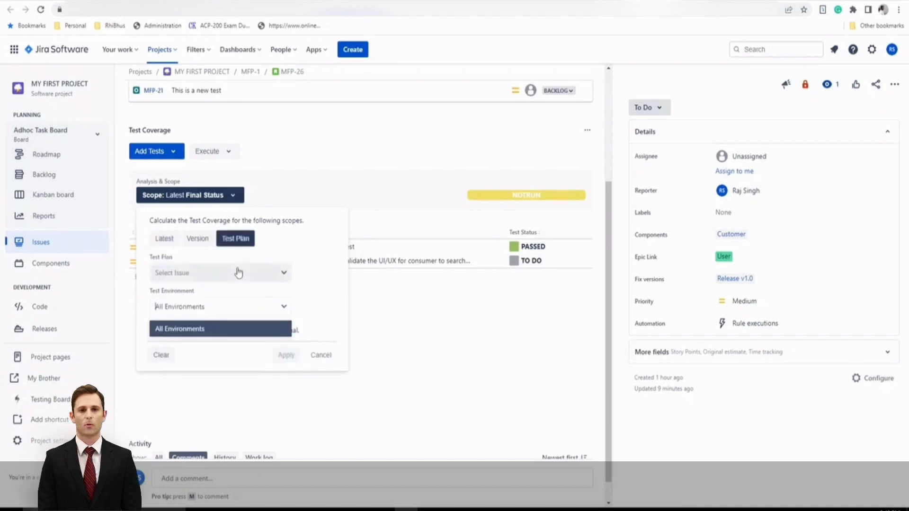
pyautogui.click(238, 273)
pyautogui.click(308, 305)
pyautogui.click(233, 324)
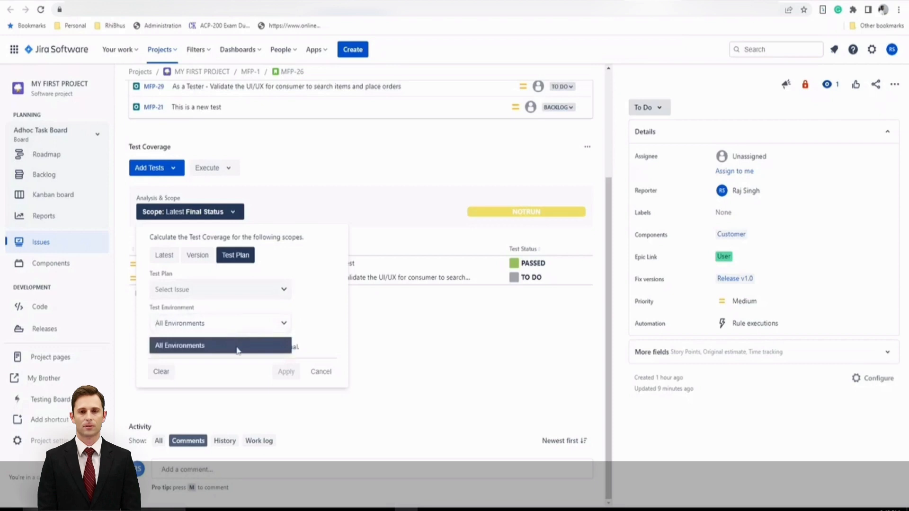
# Close the analysis scope settings of MFP-26 without applying any changes and return to the story's summary.
pyautogui.click(302, 332)
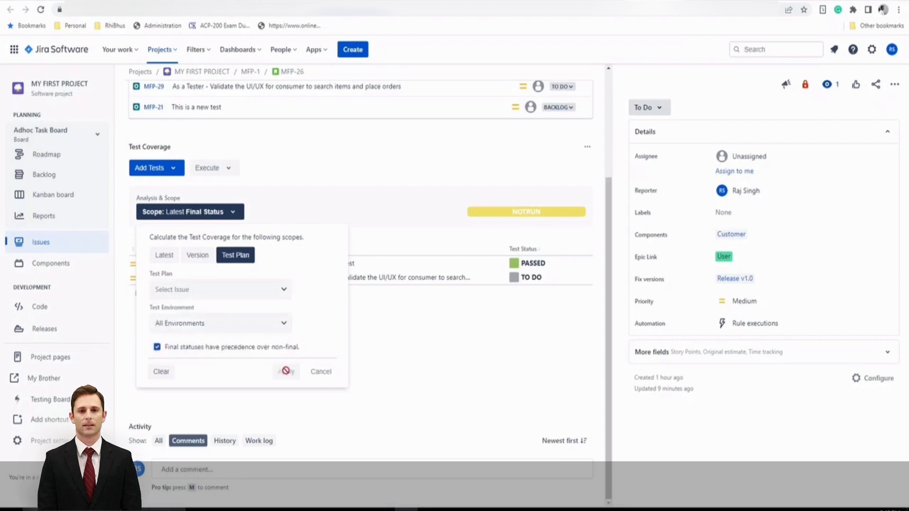
pyautogui.click(320, 372)
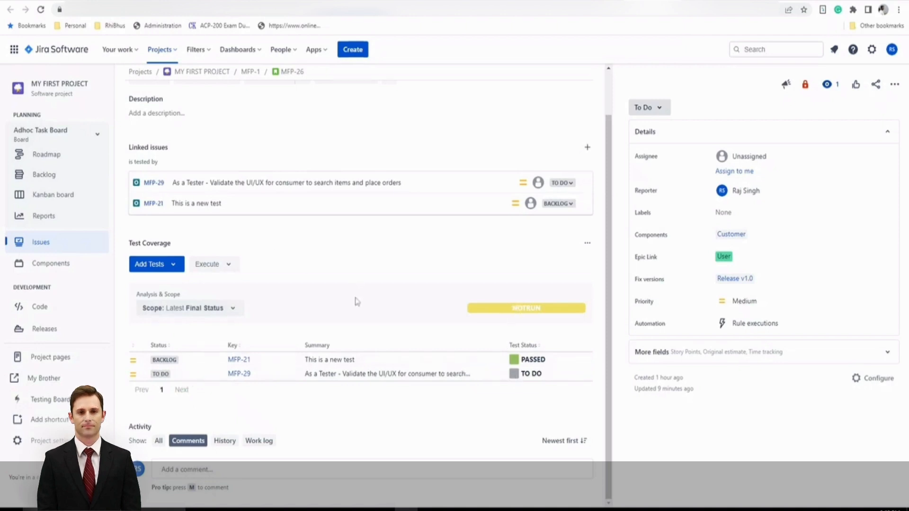
pyautogui.scroll(1, 286, 268)
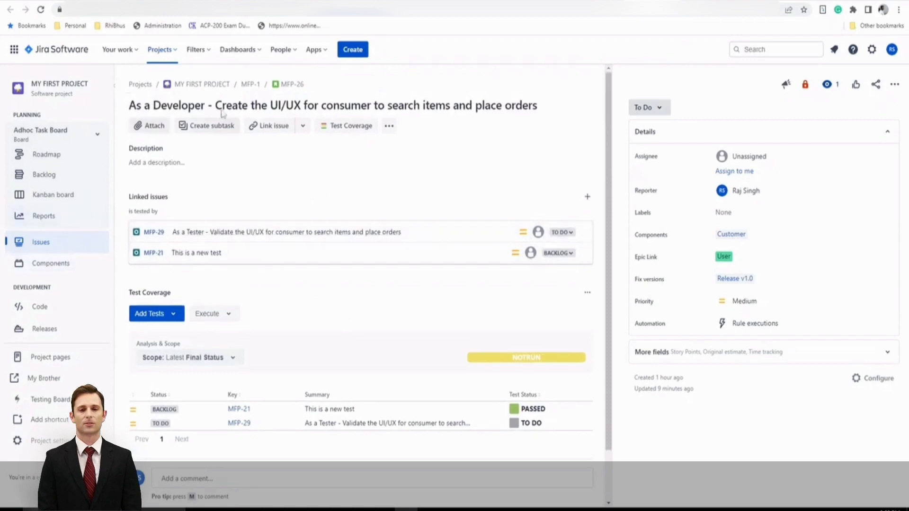
# Open the Delivery Partner developer story MFP-28 from the Kanban board and show its Test Coverage section.
pyautogui.click(59, 193)
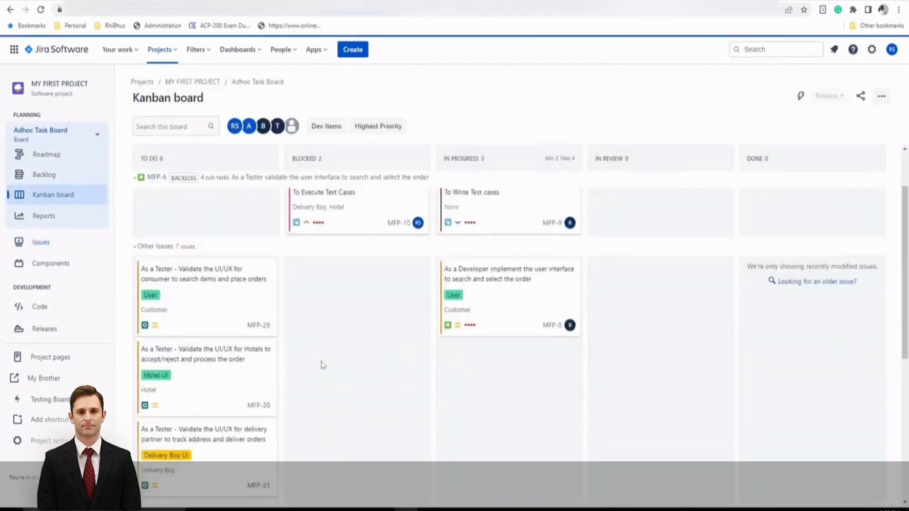
pyautogui.scroll(-6, 322, 365)
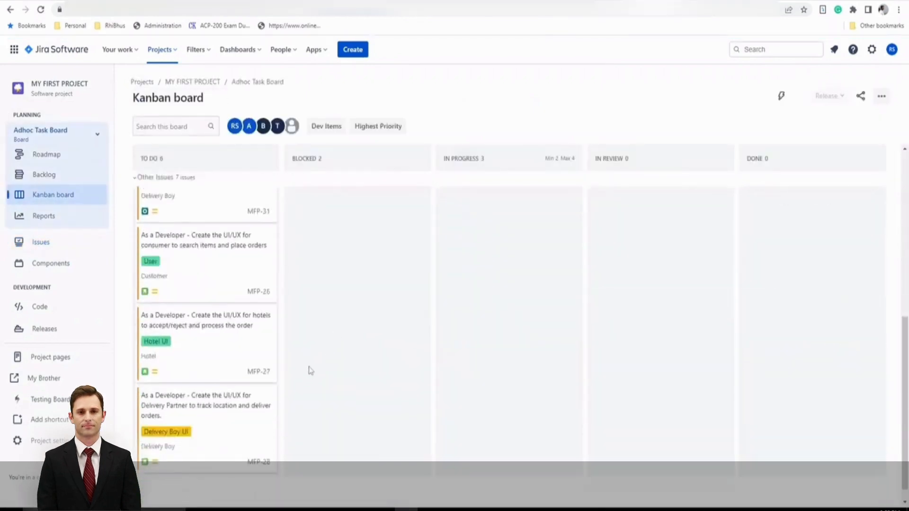
pyautogui.click(219, 408)
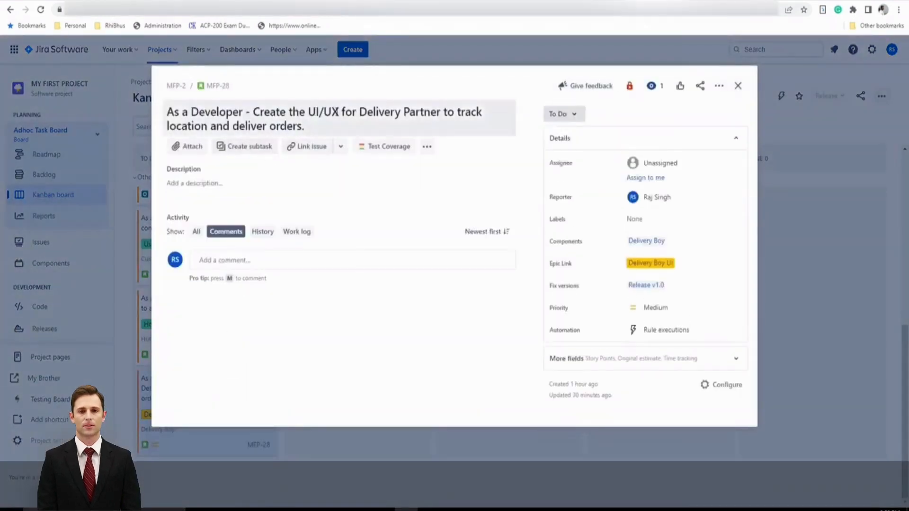
pyautogui.click(385, 151)
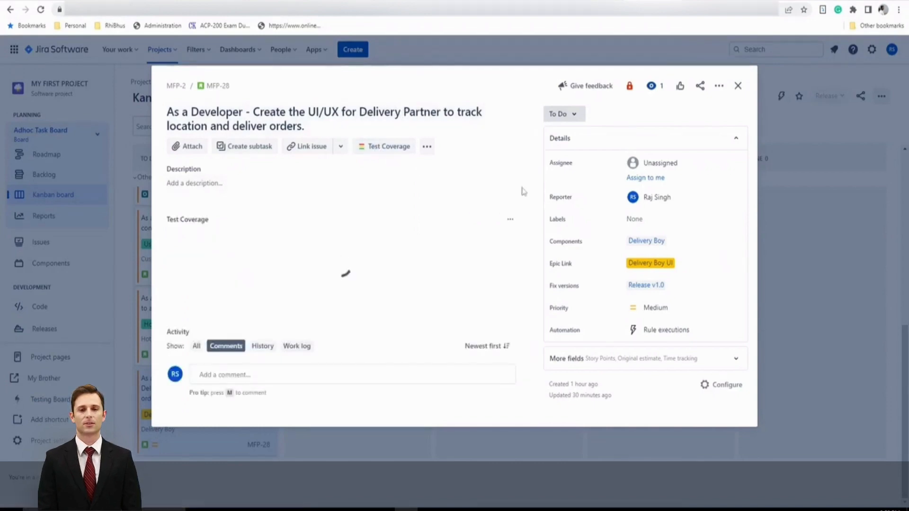
# Examine the coverage status and associated-tests message in MFP-28's Test Coverage section.
pyautogui.scroll(-1, 504, 220)
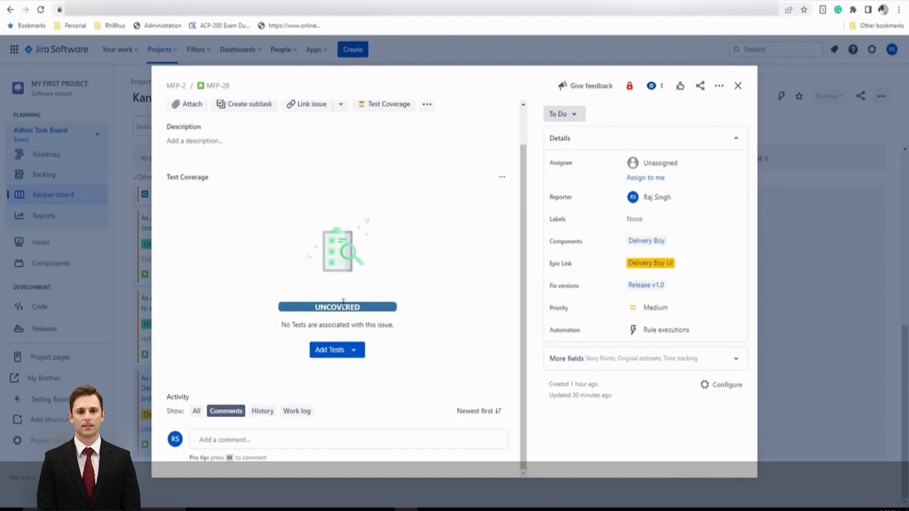
pyautogui.scroll(1, 298, 223)
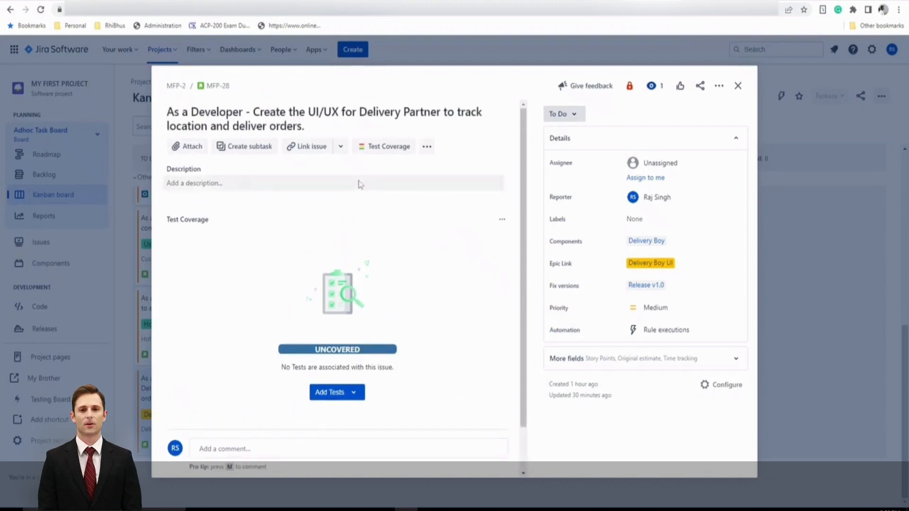
pyautogui.scroll(-1, 398, 321)
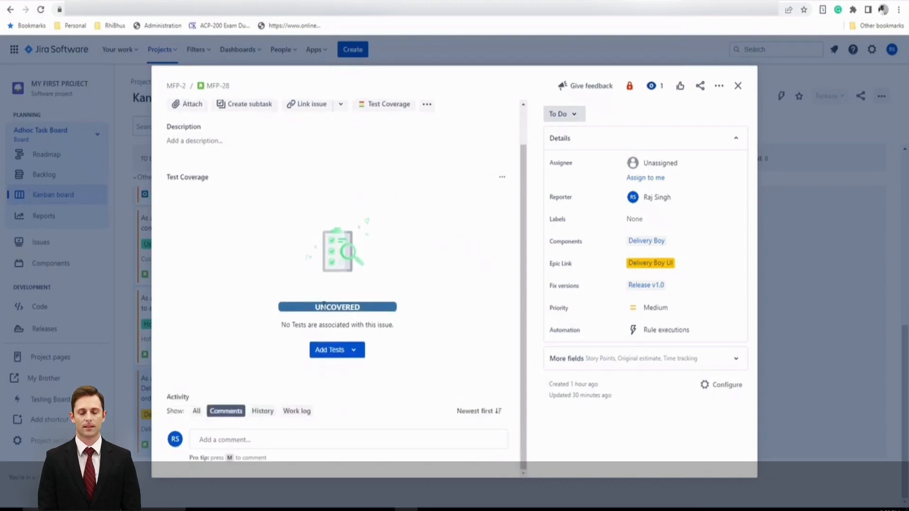
pyautogui.moveTo(285, 326); pyautogui.dragTo(405, 330)
pyautogui.click(448, 312)
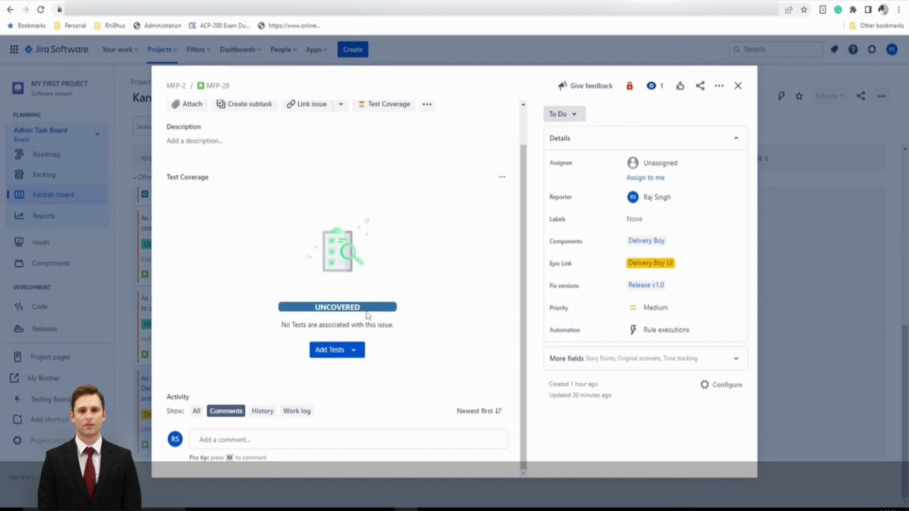
# Add the existing test MFP-21 "This is a new test" to MFP-28 and check the story's coverage status.
pyautogui.click(353, 351)
pyautogui.scroll(-1, 416, 306)
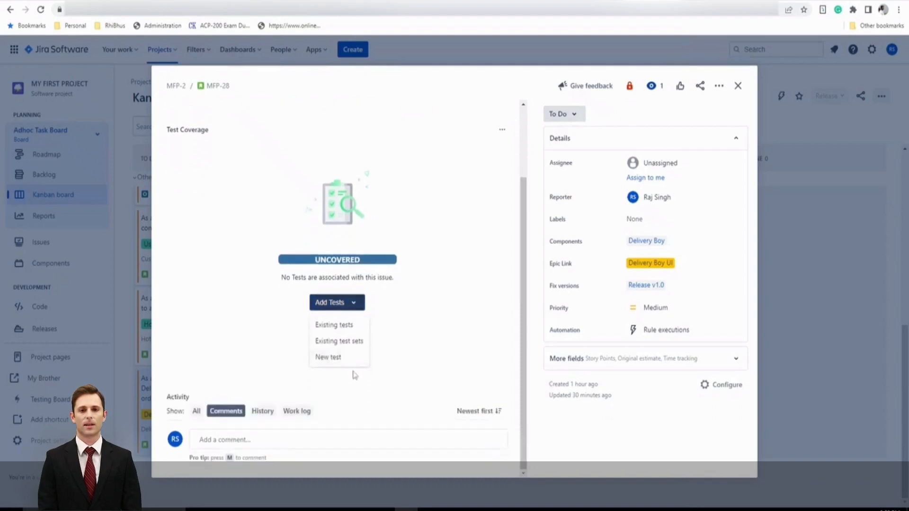
pyautogui.click(339, 327)
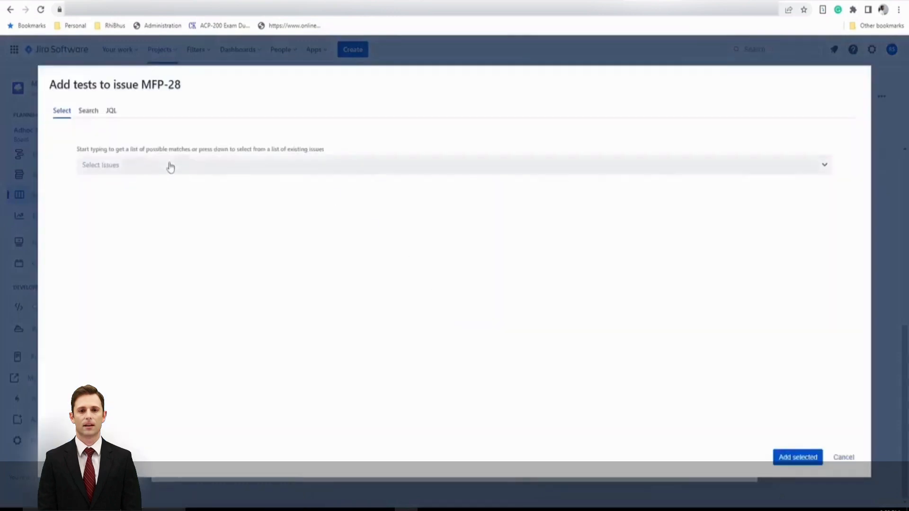
pyautogui.click(122, 171)
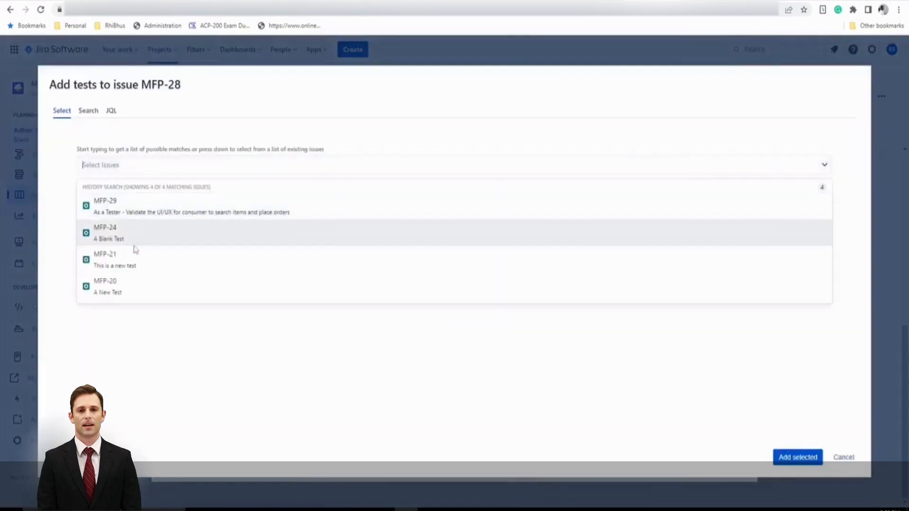
pyautogui.click(136, 268)
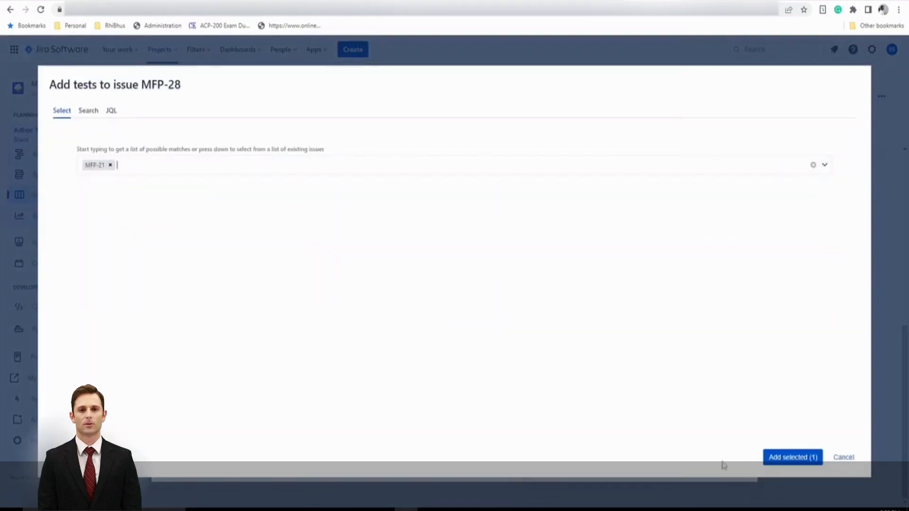
pyautogui.click(795, 459)
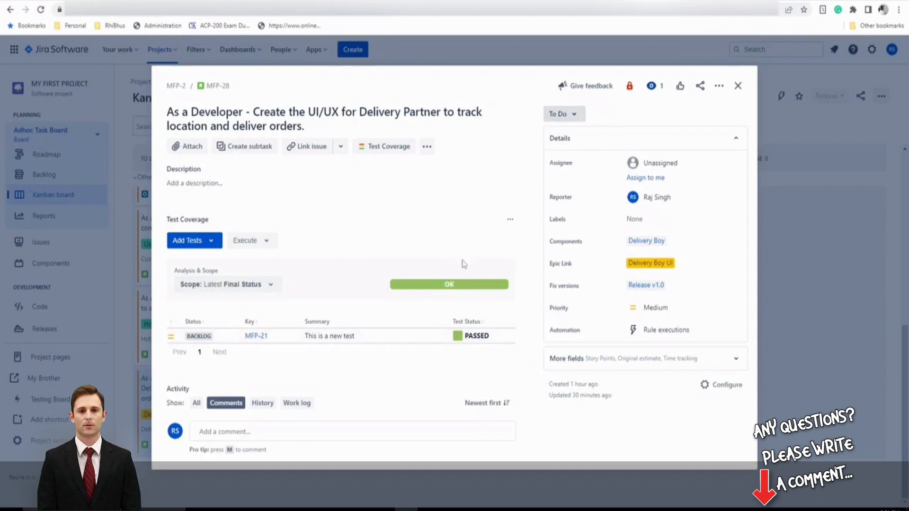
pyautogui.moveTo(444, 284); pyautogui.dragTo(471, 287)
pyautogui.click(450, 245)
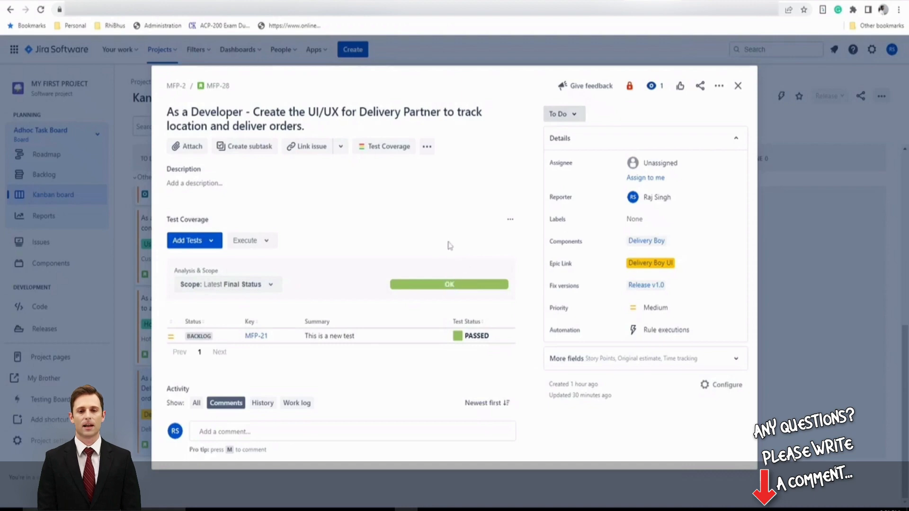